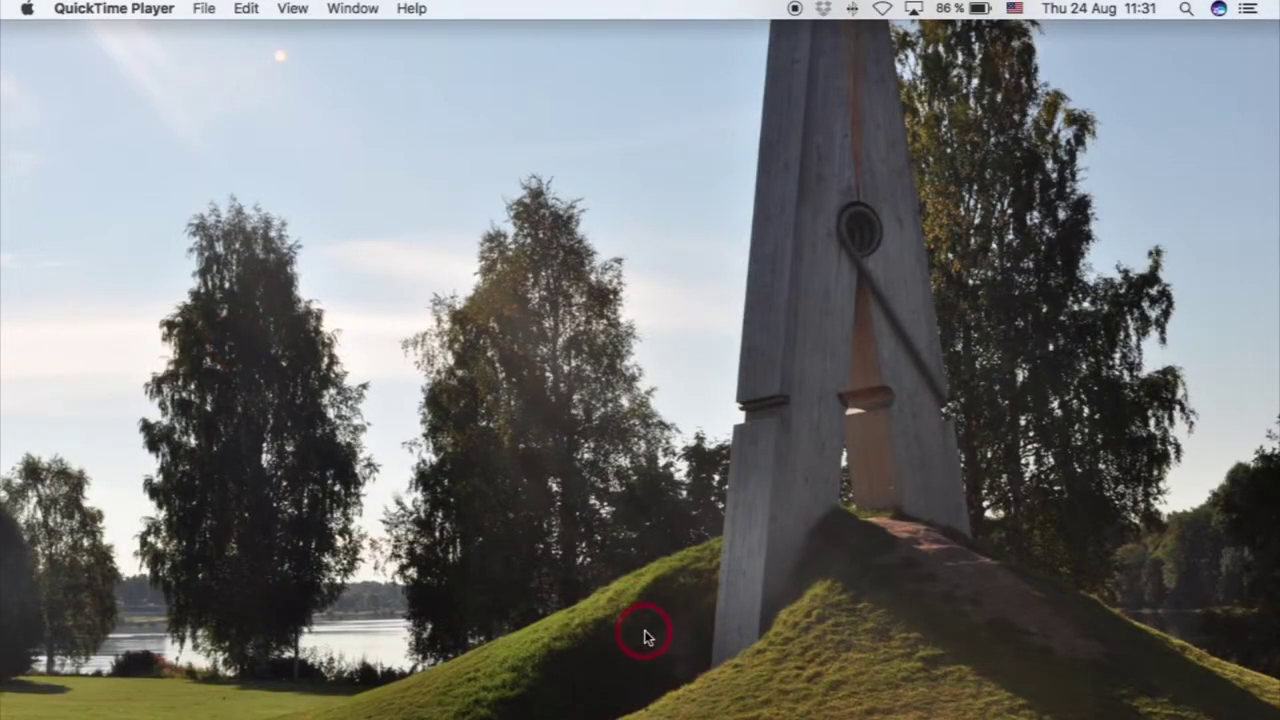
Bring Illustrator forward and start a new document with the Letter 792 x 612 pt preset.
click(846, 700)
click(570, 300)
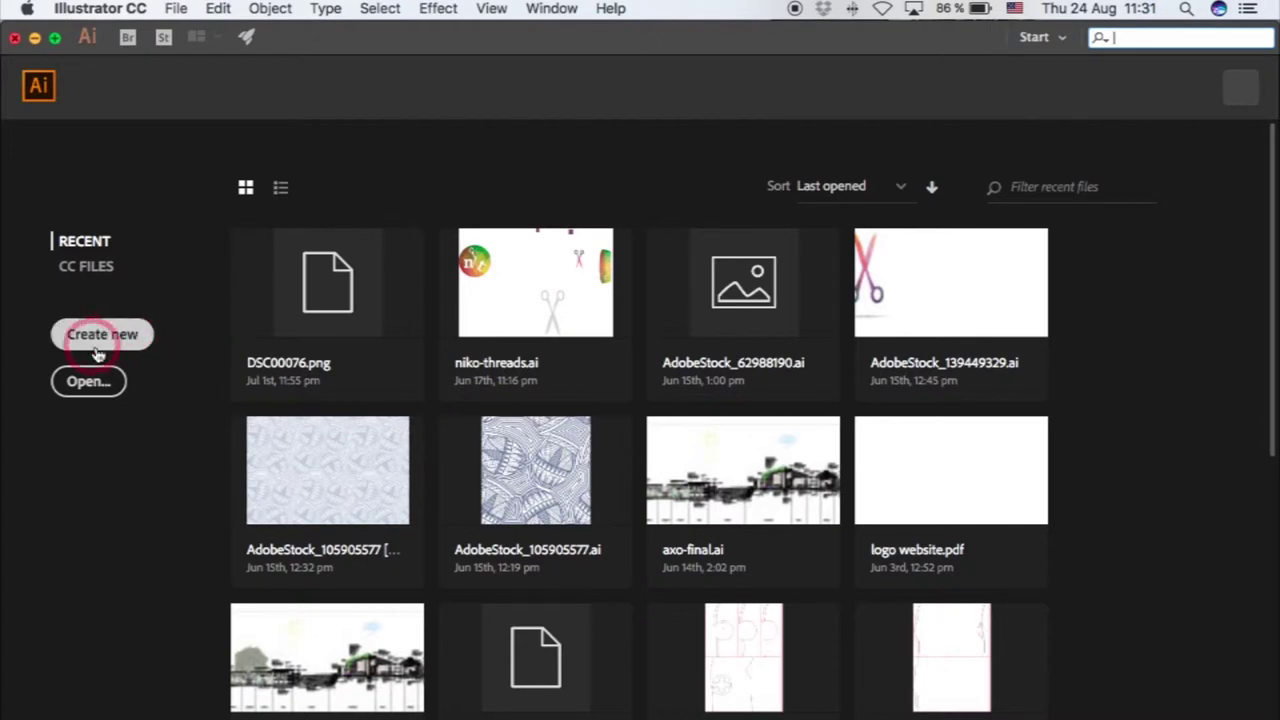
click(175, 12)
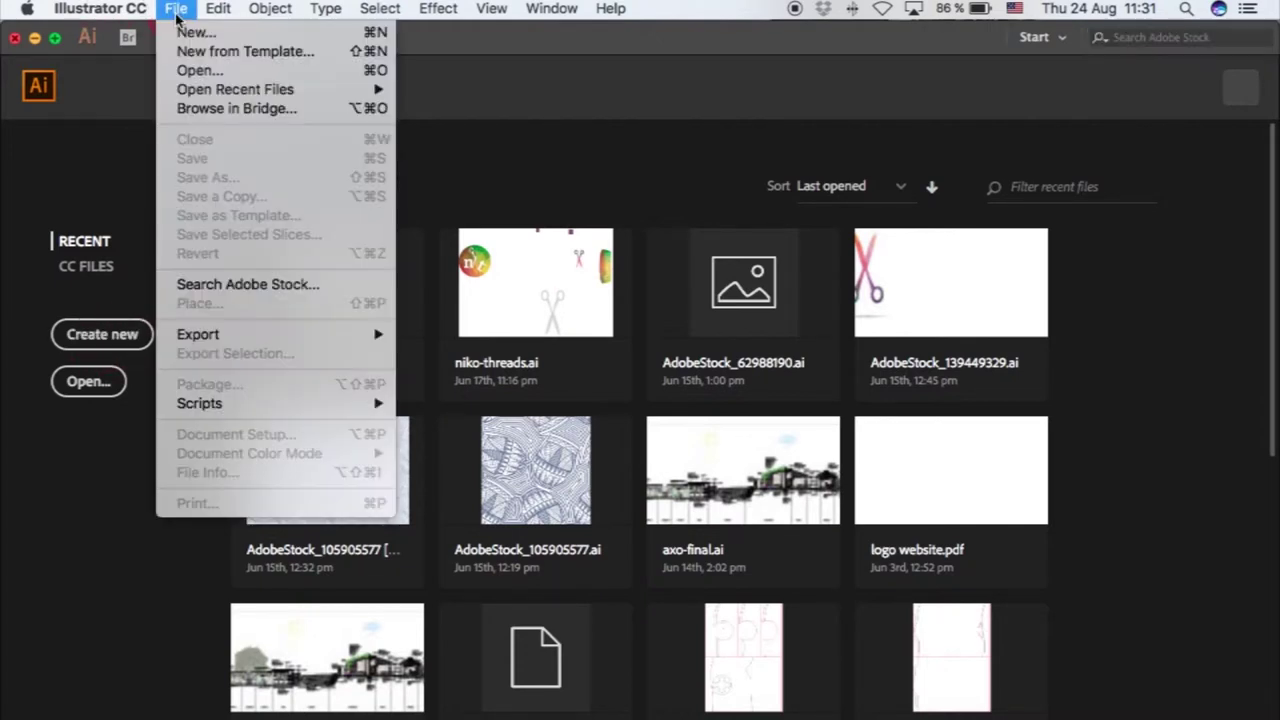
click(114, 336)
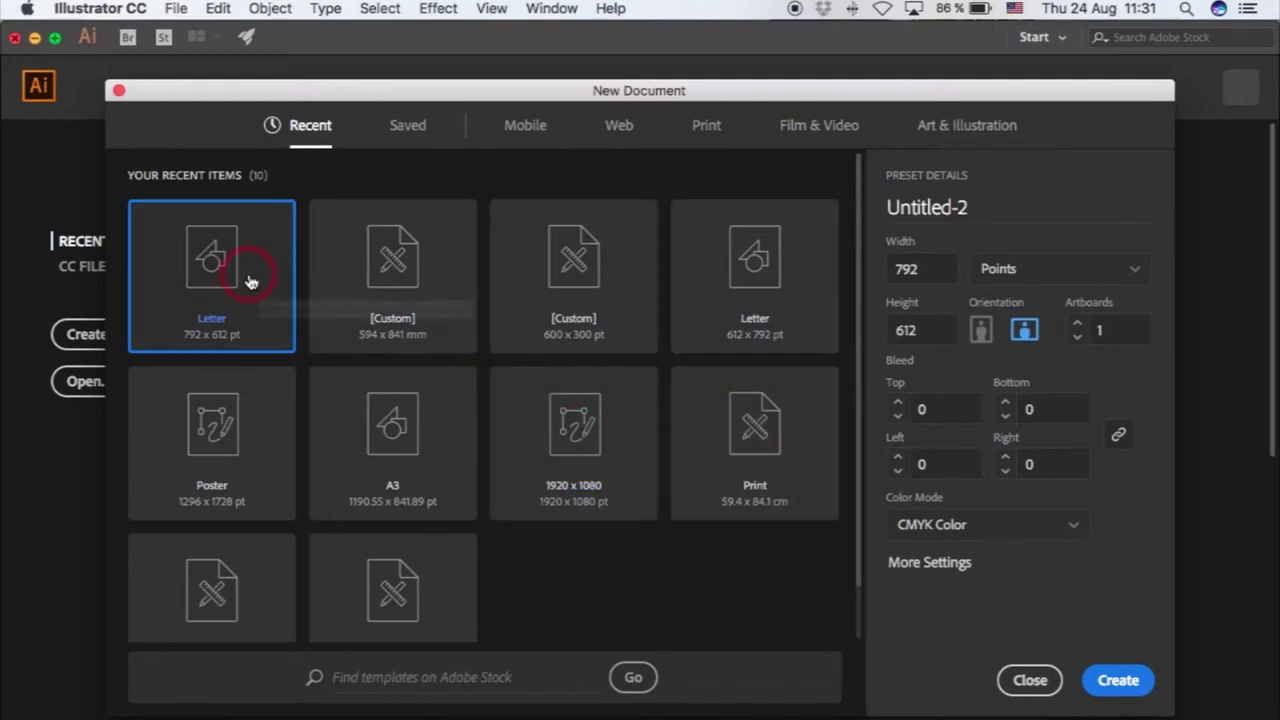
Create the blank Untitled-2 document from the Letter preset in the New Document dialog.
click(1136, 688)
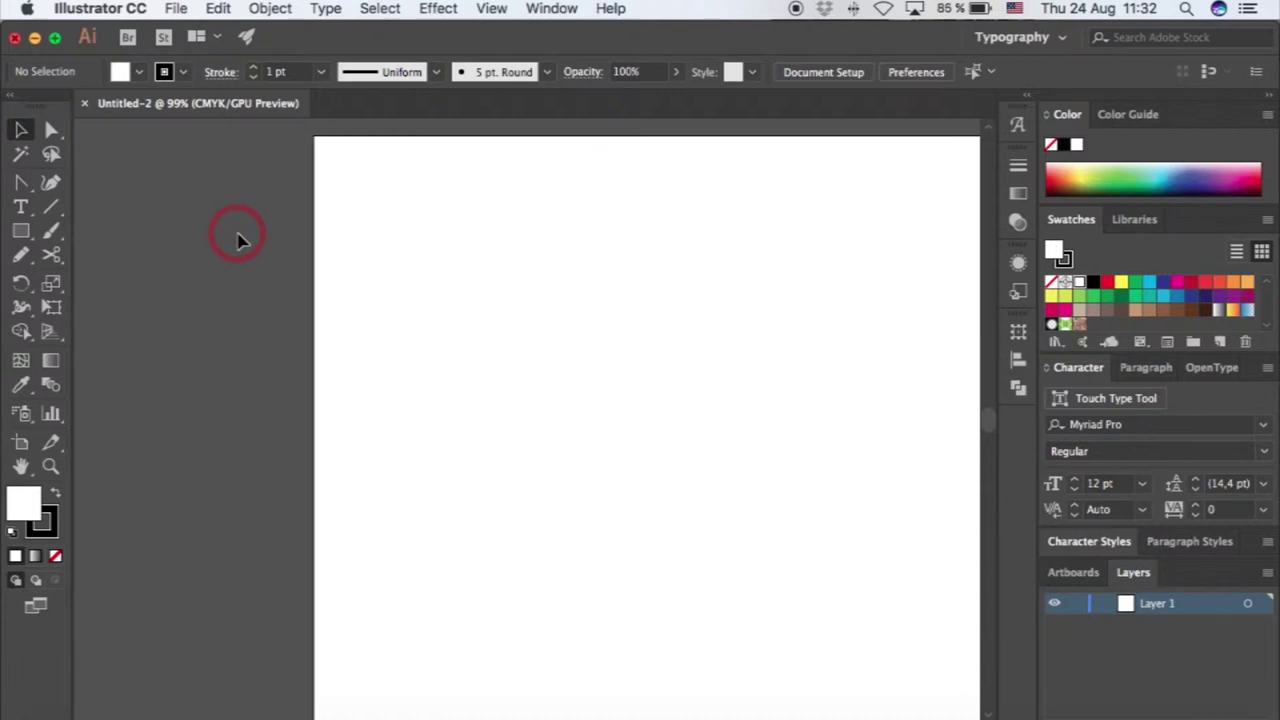
Zoom out and draw Artboard 2 beside the original with the Artboard tool.
scroll(157, 295, down, 1)
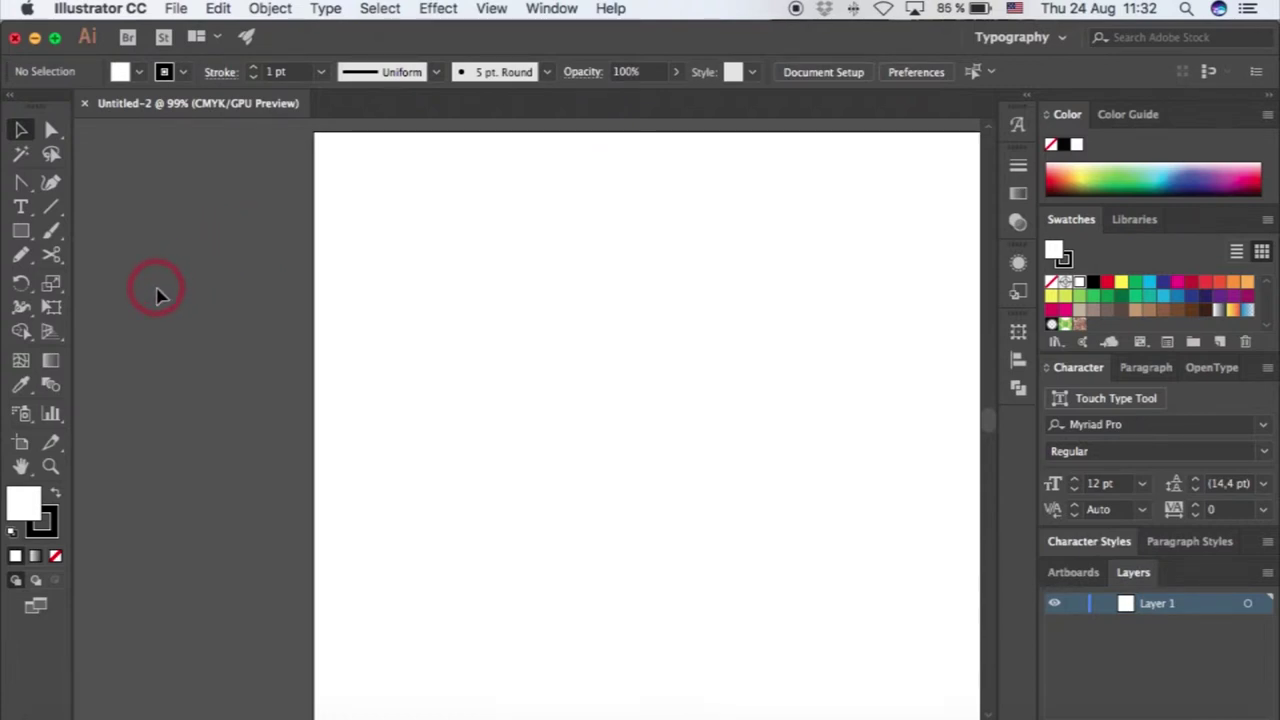
scroll(180, 350, down, 1)
scroll(191, 403, down, 2)
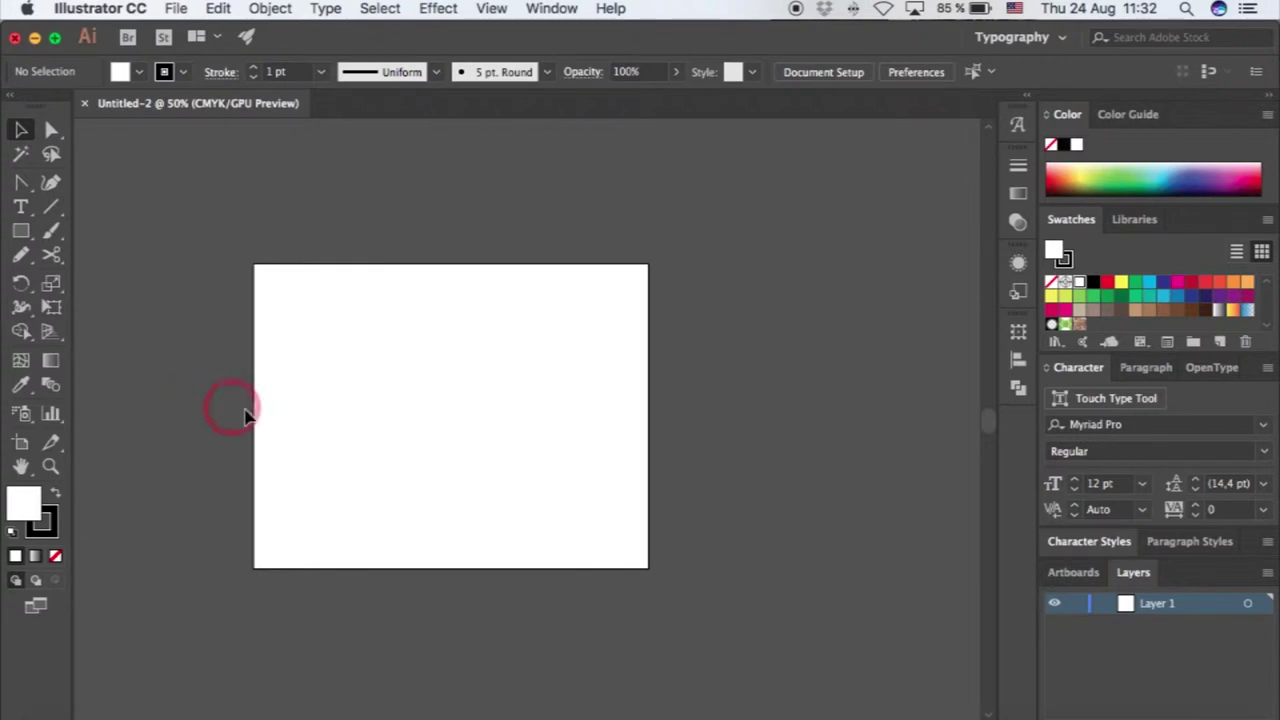
scroll(478, 398, down, 3)
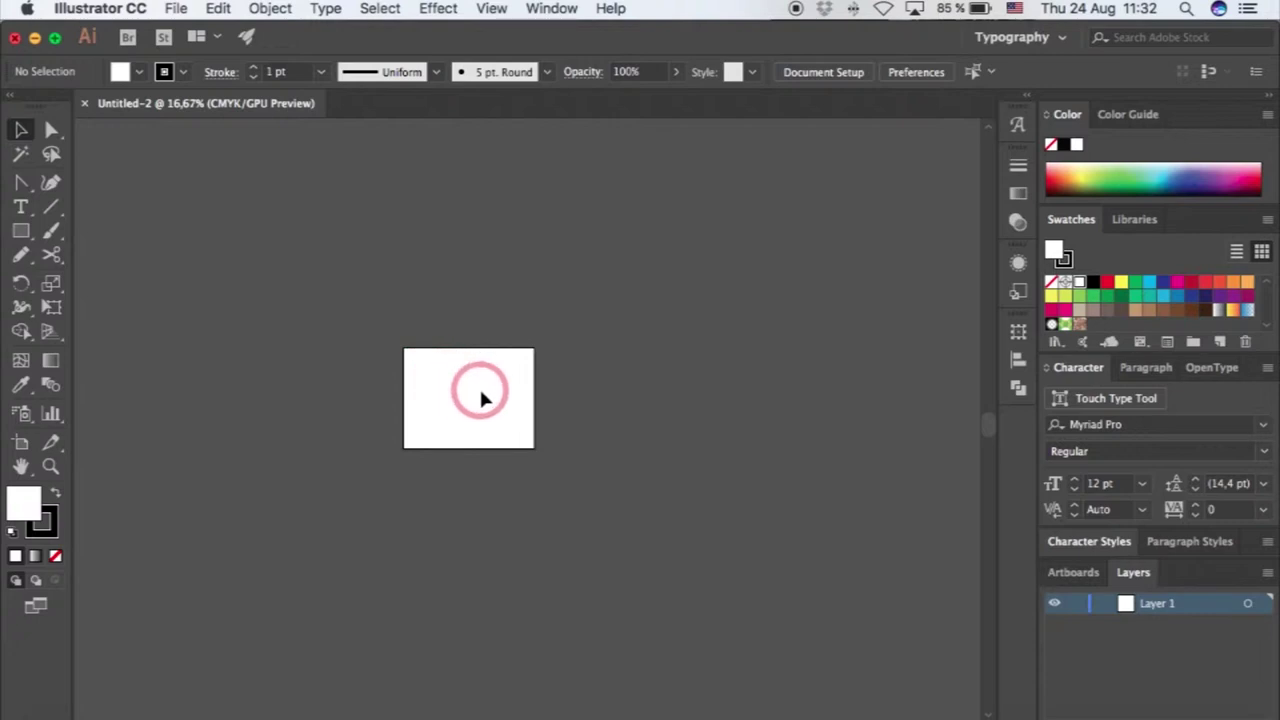
click(21, 445)
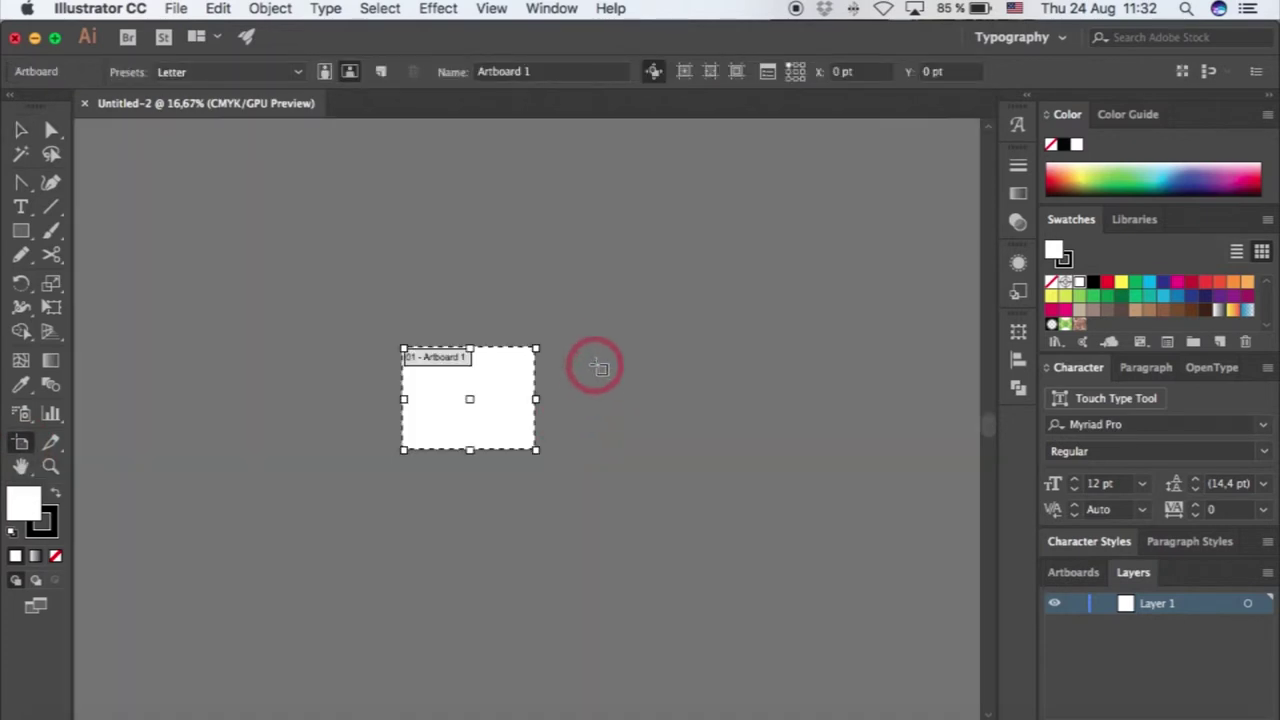
drag(593, 349, 748, 441)
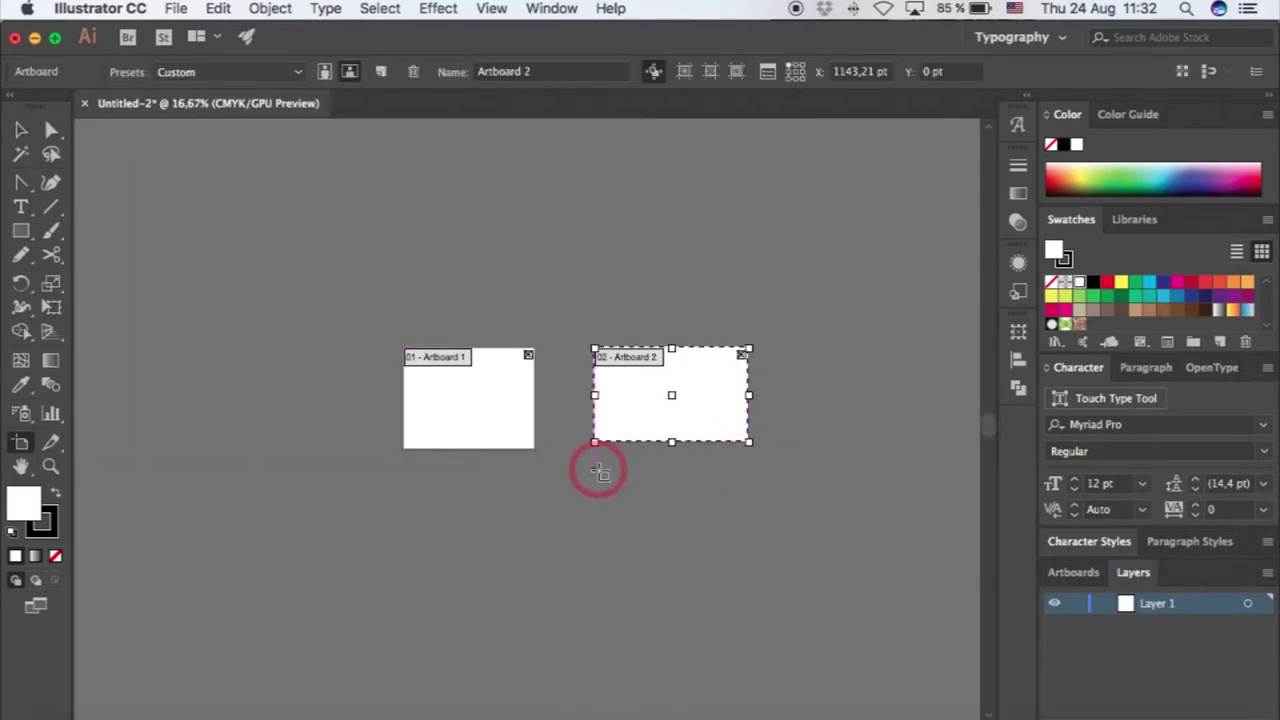
key(Escape)
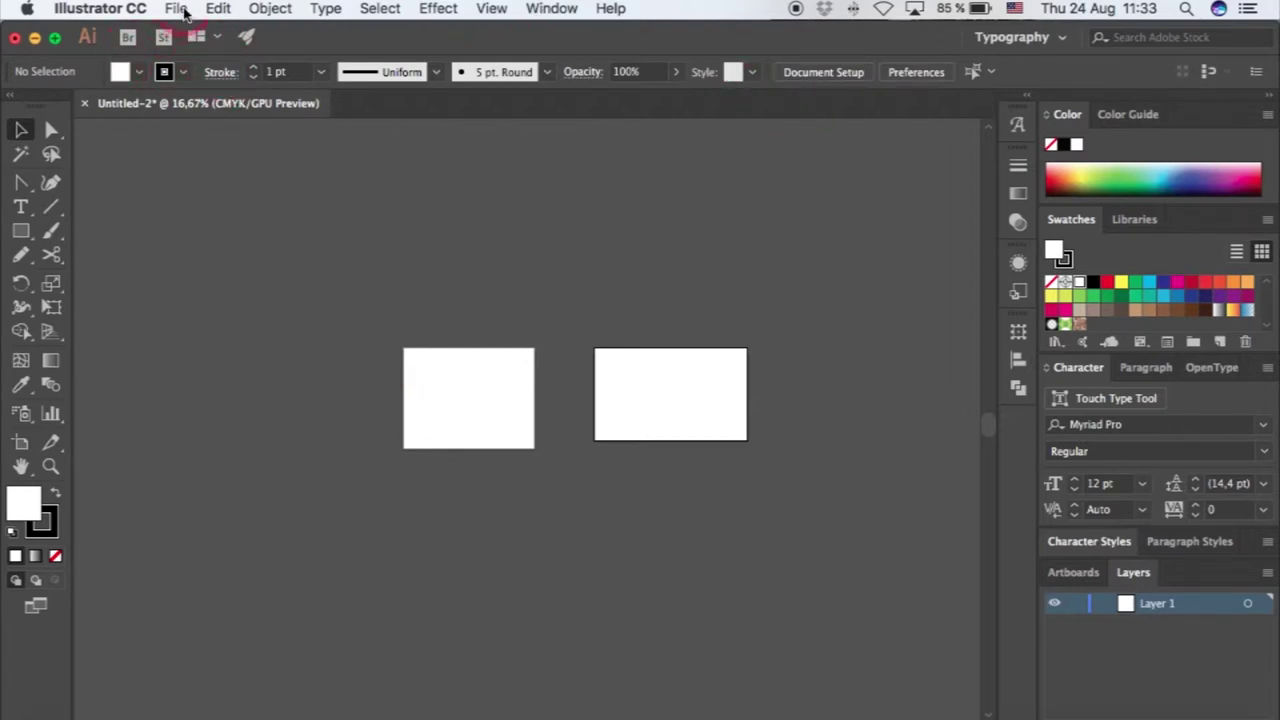
Open File > Export > Export As, set to export Untitled-2.png in PNG format.
click(177, 10)
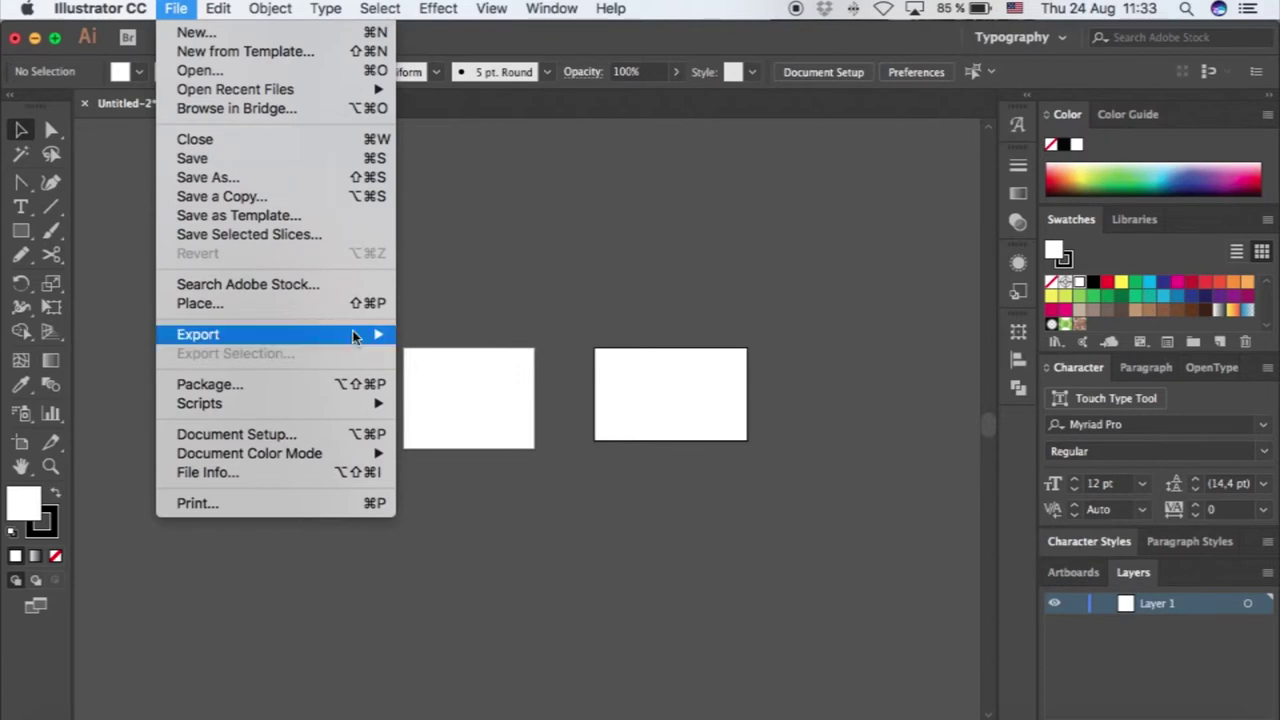
mouse_move(354, 337)
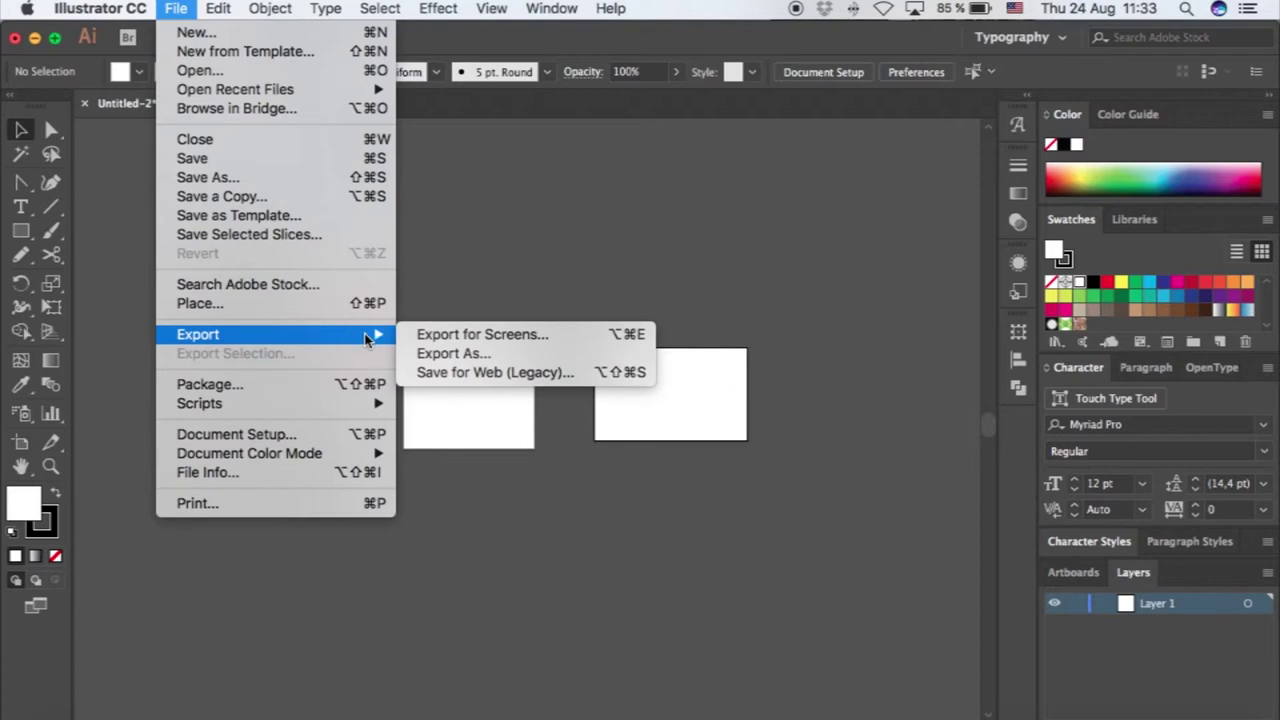
click(420, 338)
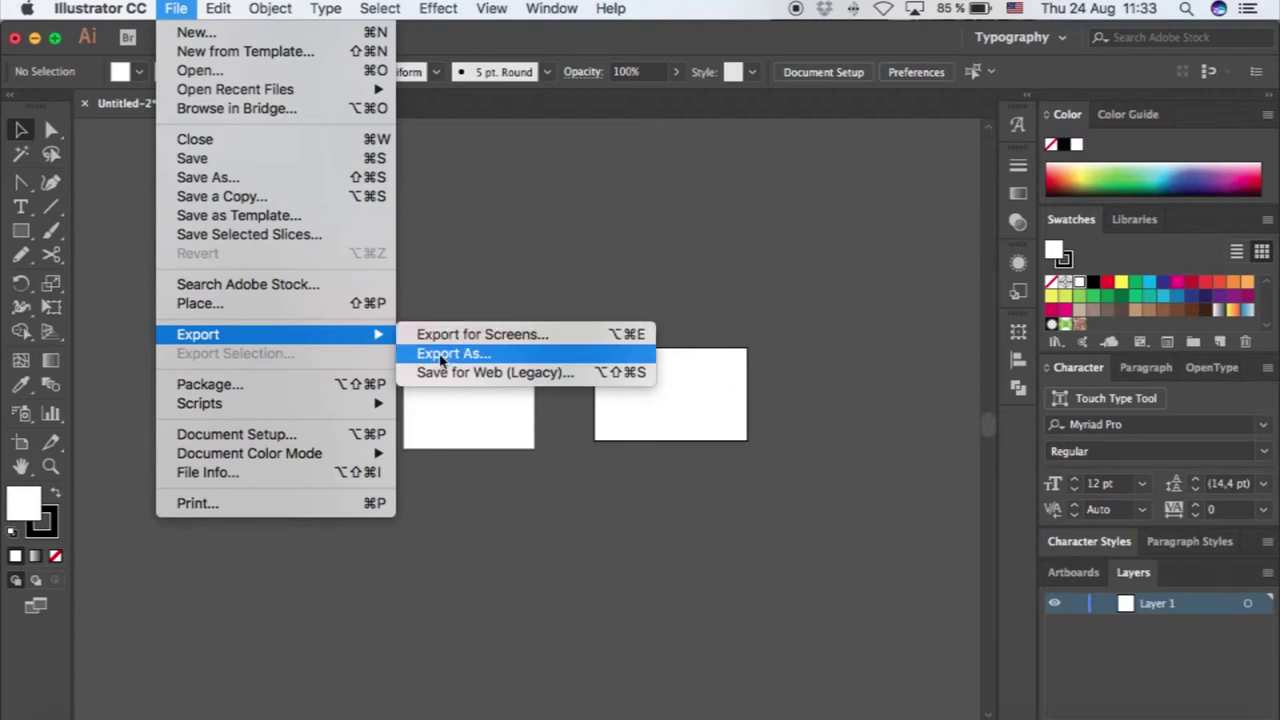
click(437, 355)
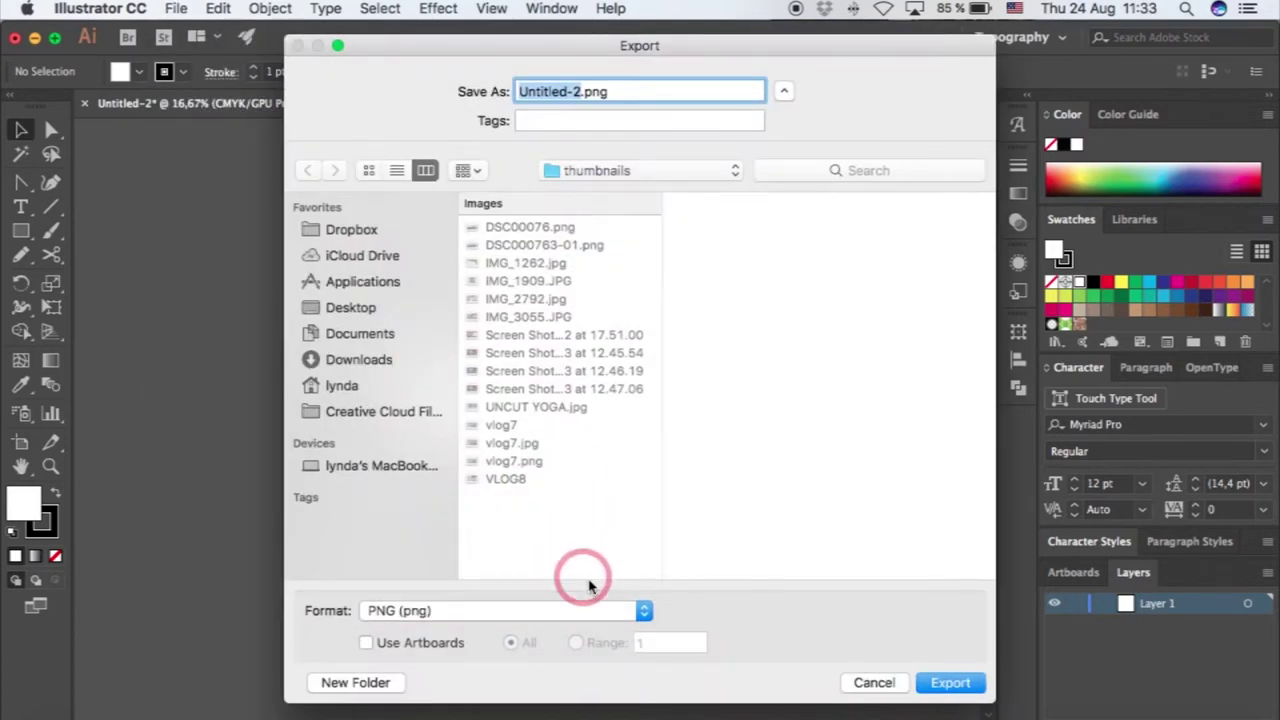
Look through the export Format list, leave PNG chosen, and cancel the export.
click(643, 610)
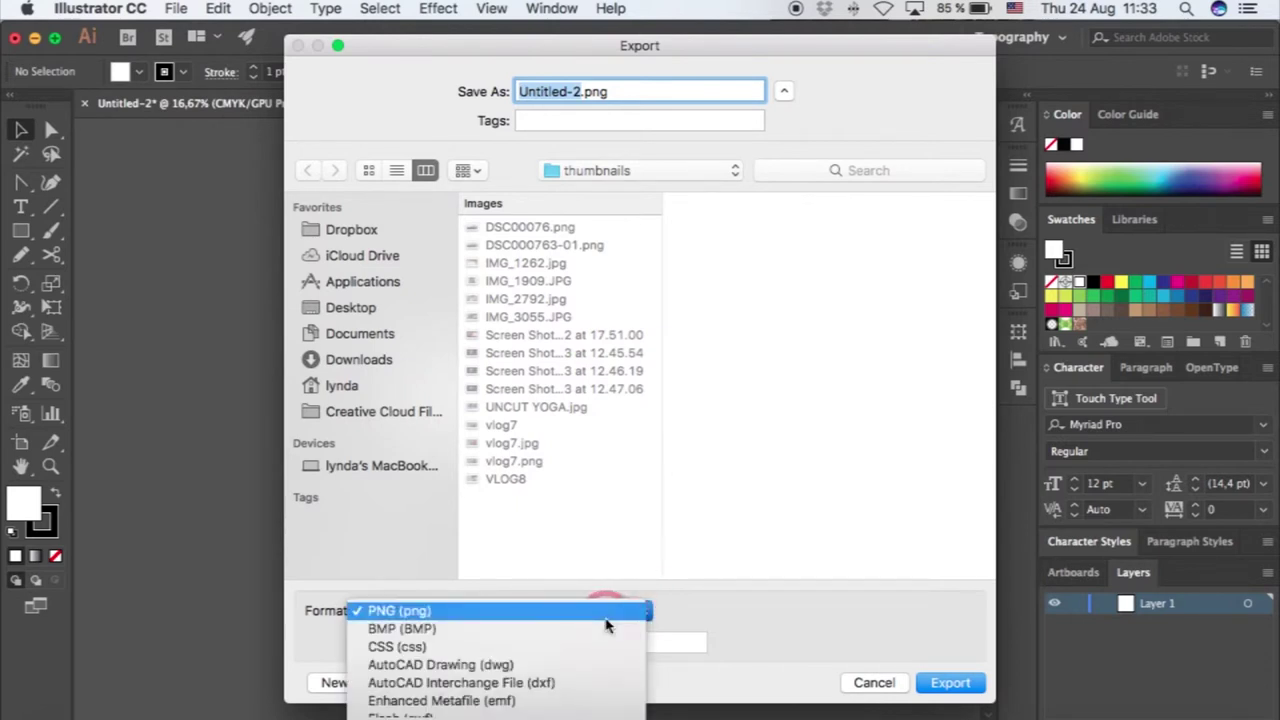
scroll(607, 625, down, 3)
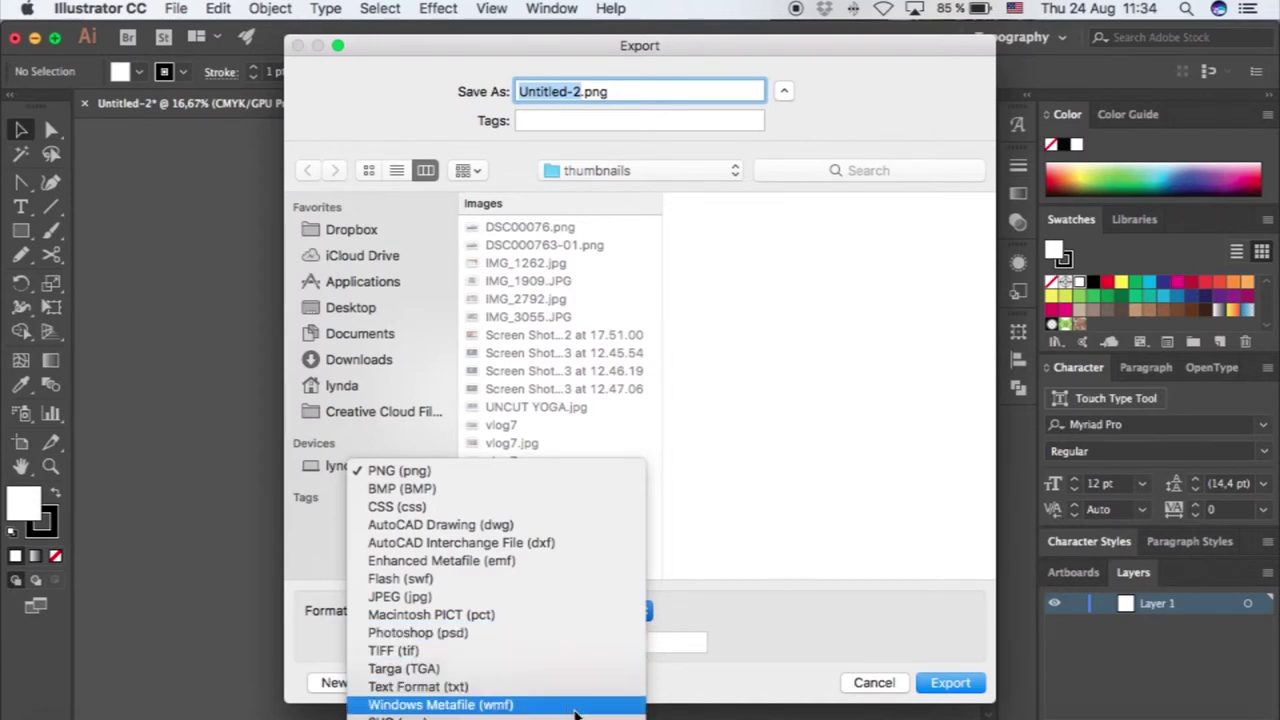
click(738, 622)
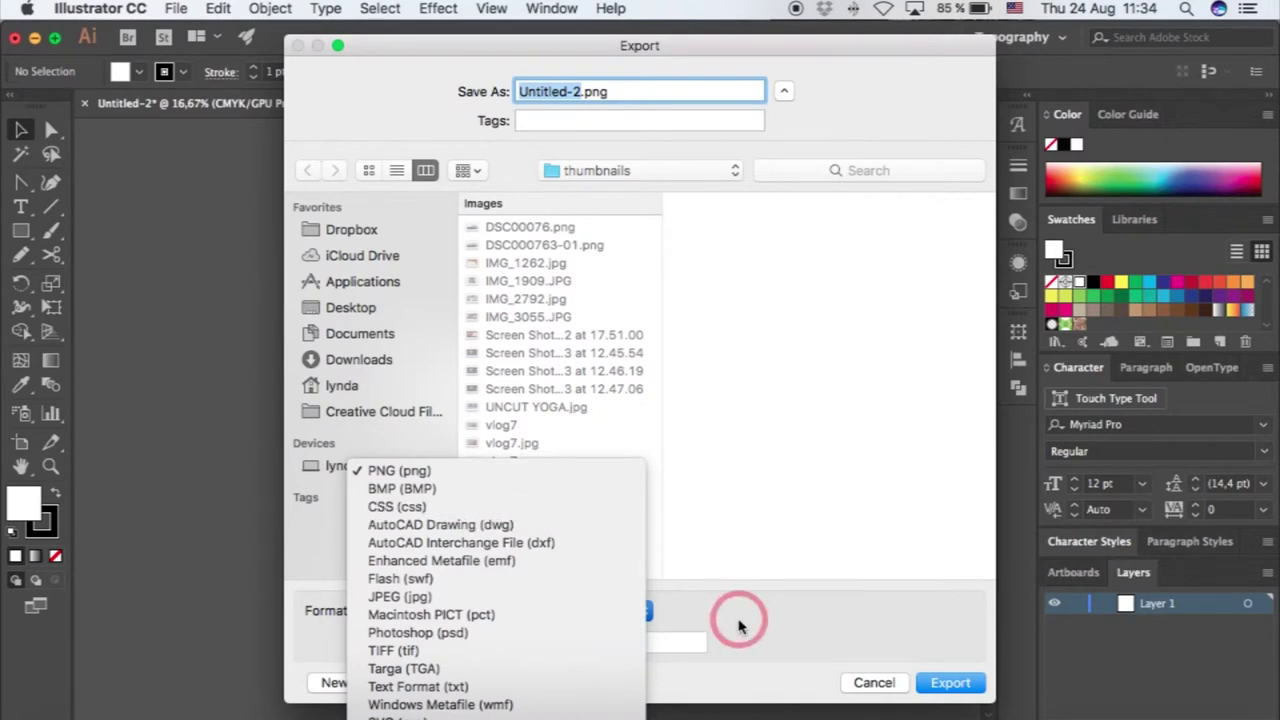
click(872, 682)
click(176, 8)
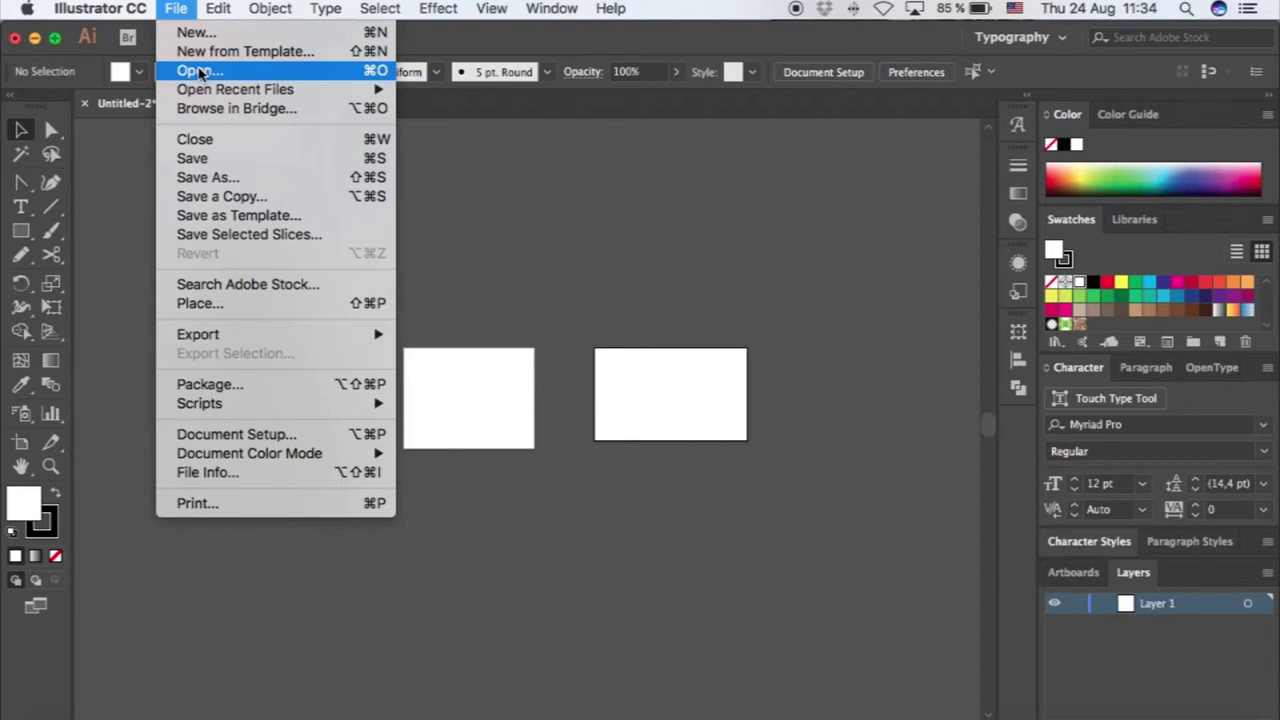
Open Save As, review formats keeping Adobe Illustrator (ai), then cancel Illustrator Options.
click(266, 177)
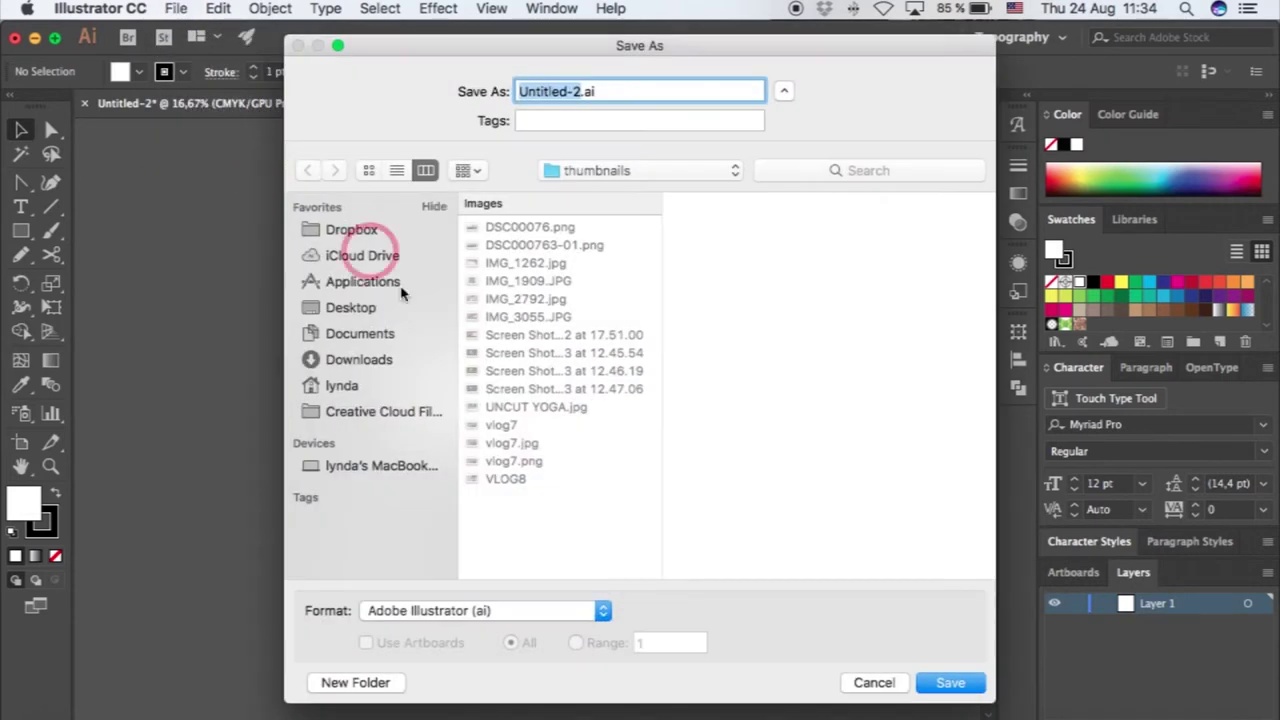
click(603, 610)
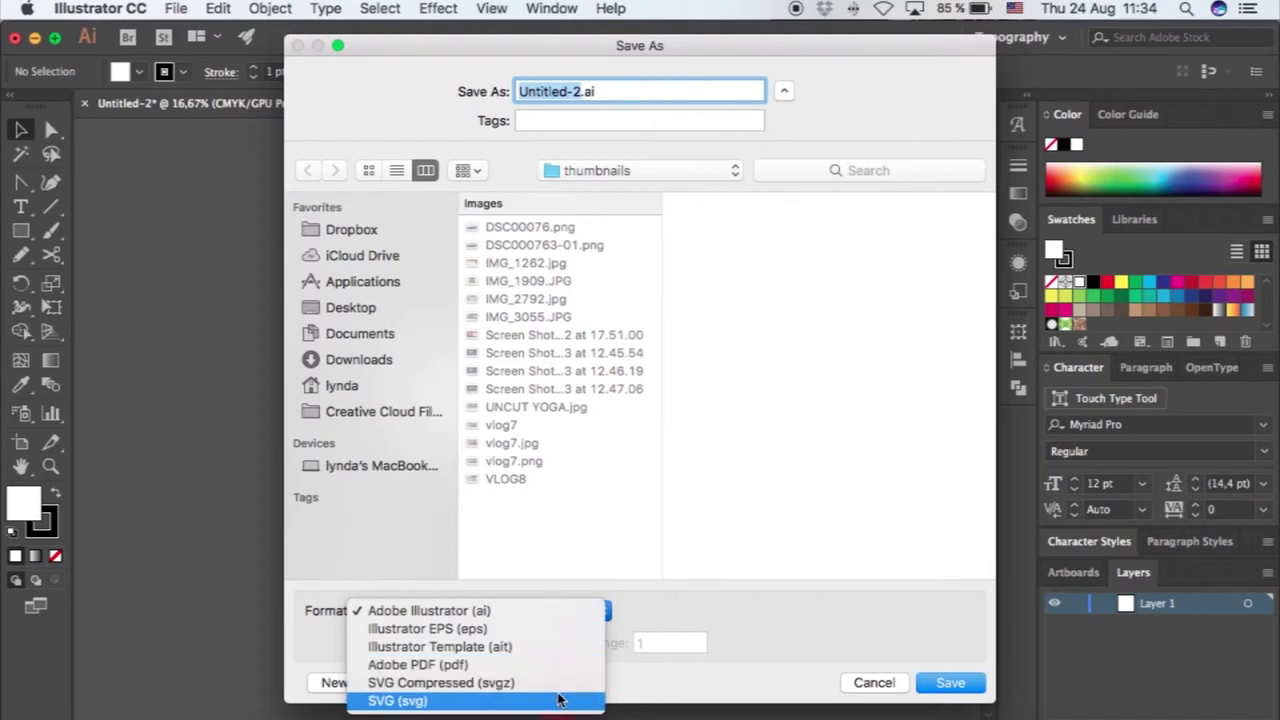
click(797, 617)
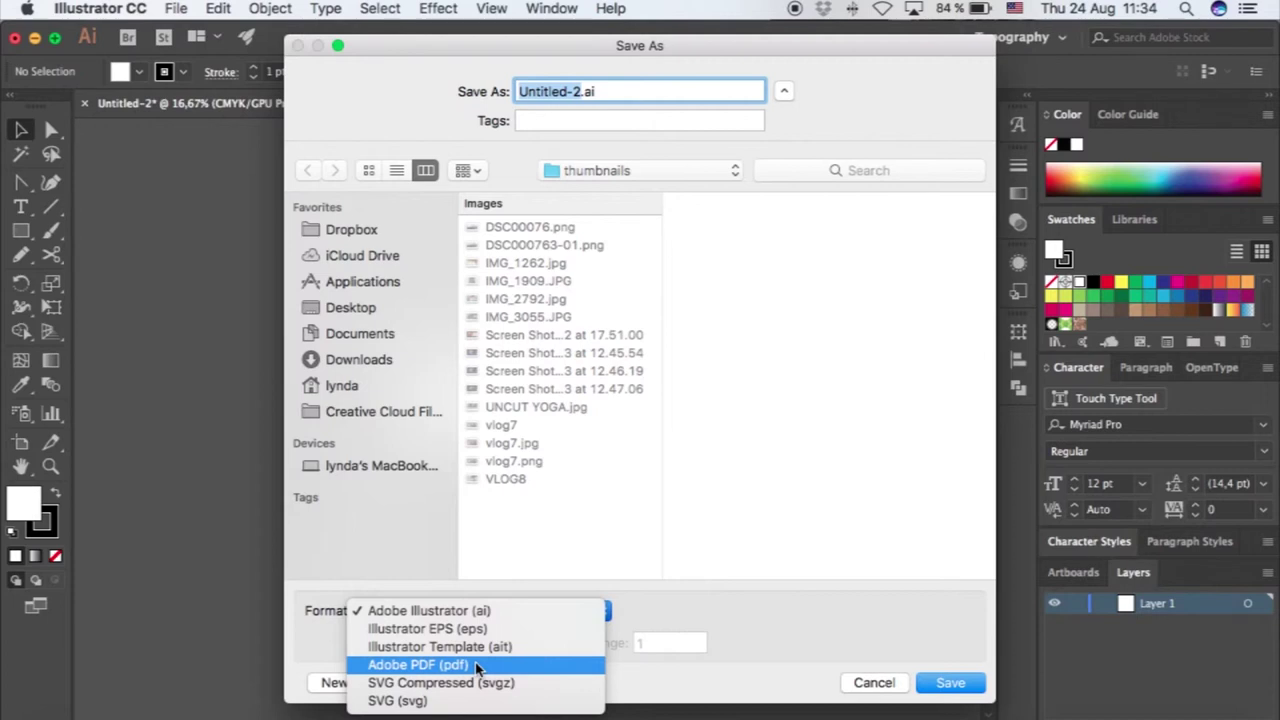
click(862, 642)
click(945, 683)
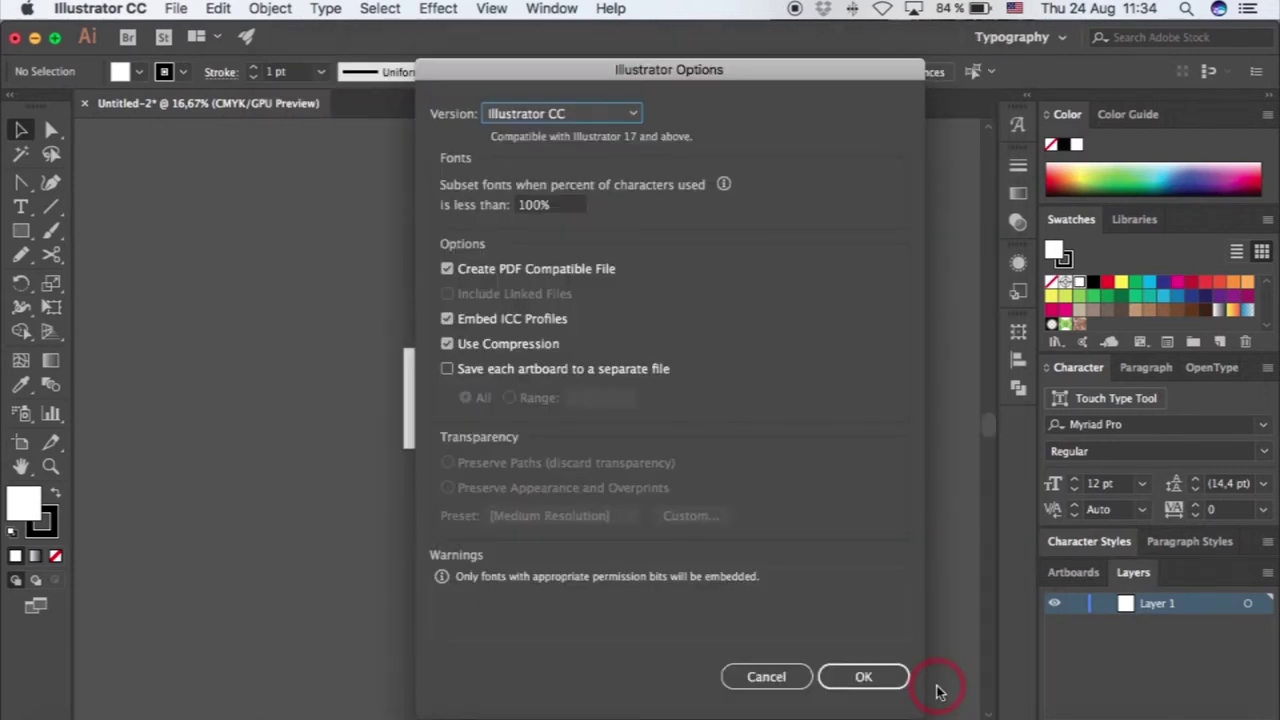
click(860, 680)
click(764, 677)
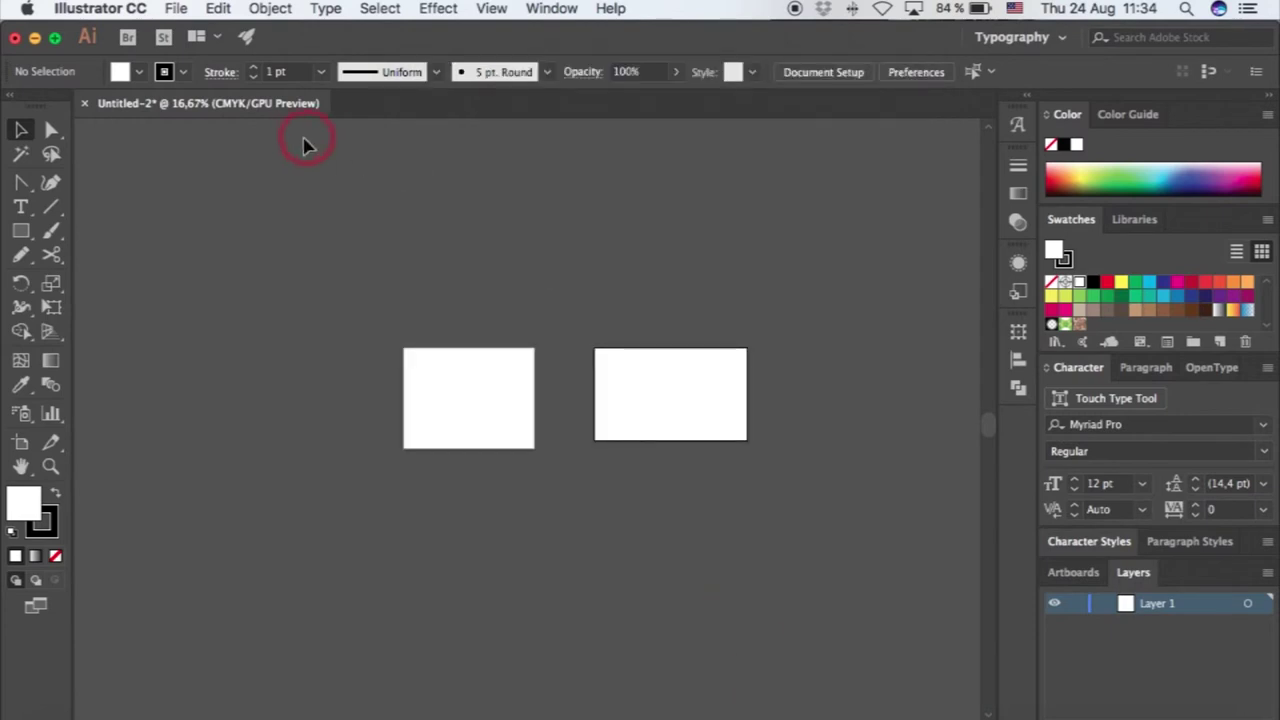
Browse the Edit, Object and View menus and show the grid over the canvas.
click(205, 9)
click(250, 8)
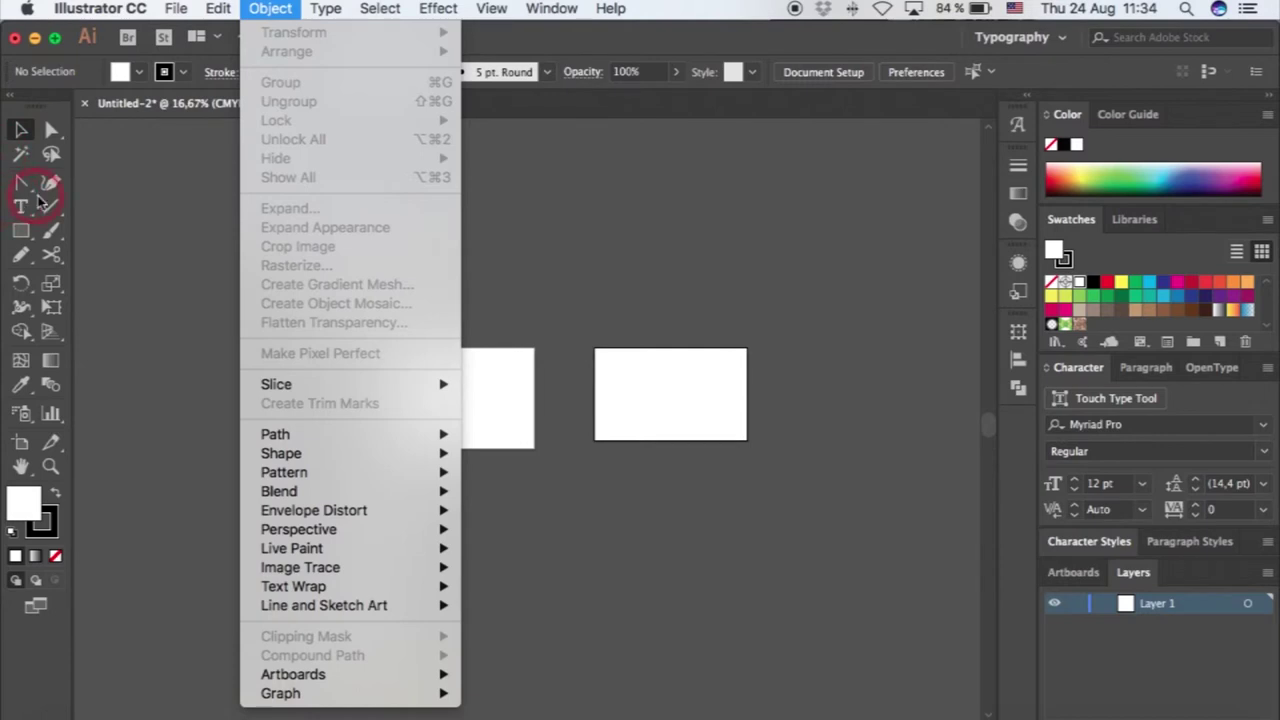
mouse_move(497, 9)
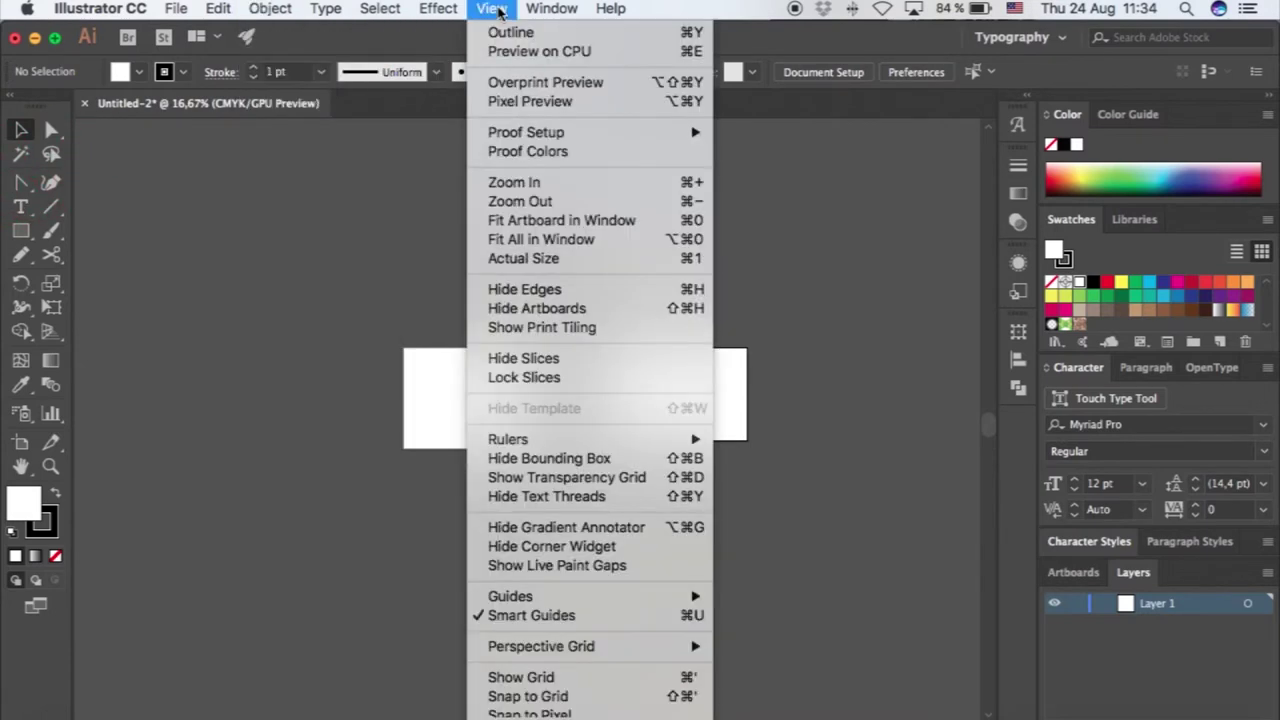
mouse_move(440, 9)
mouse_move(503, 191)
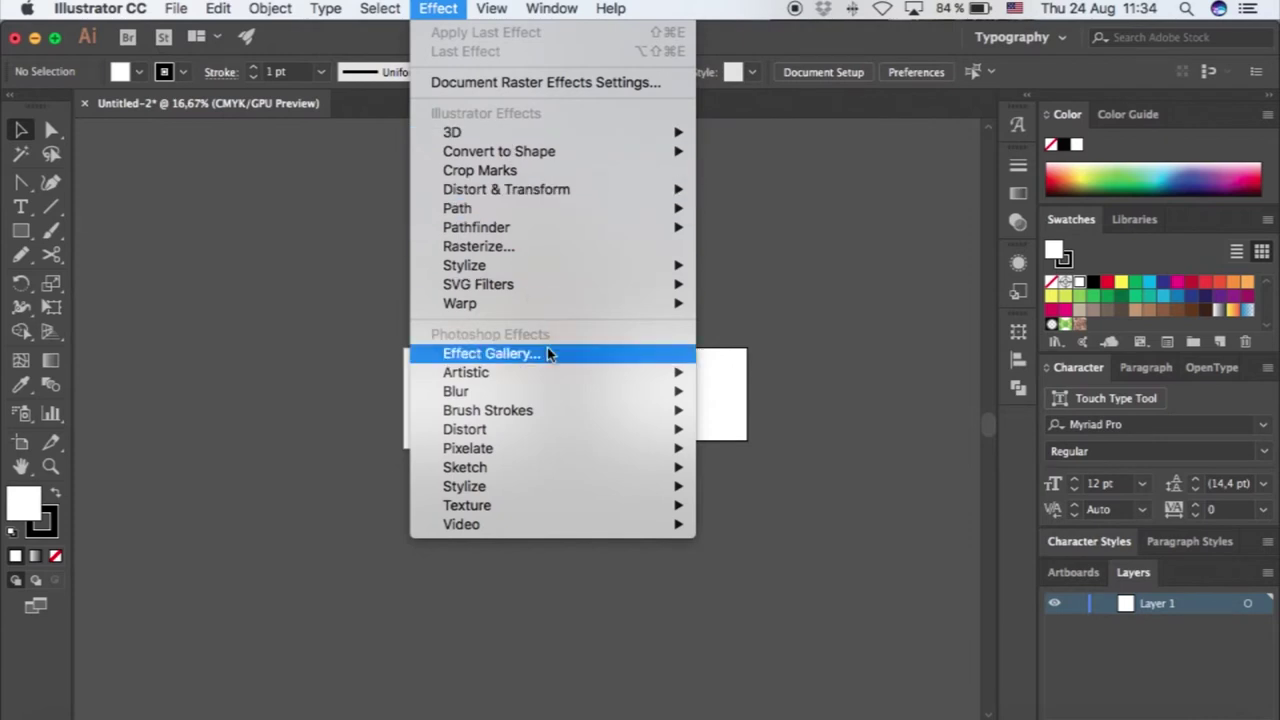
mouse_move(618, 508)
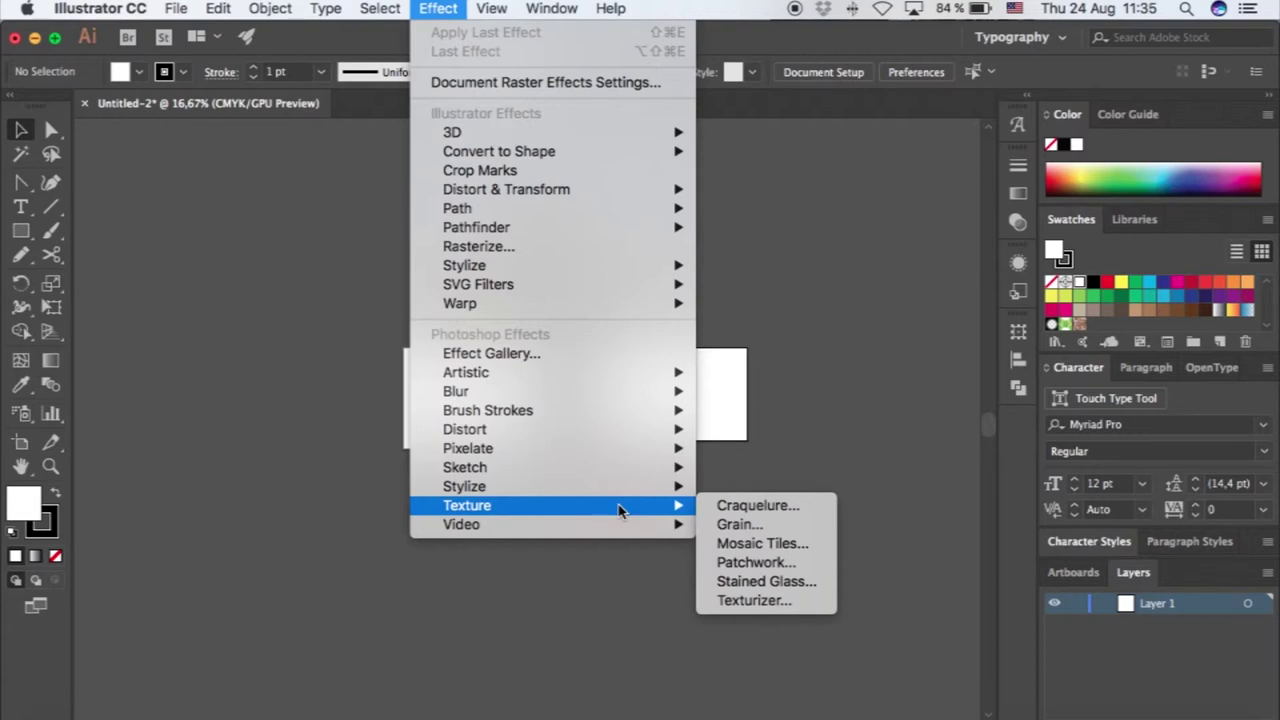
mouse_move(608, 437)
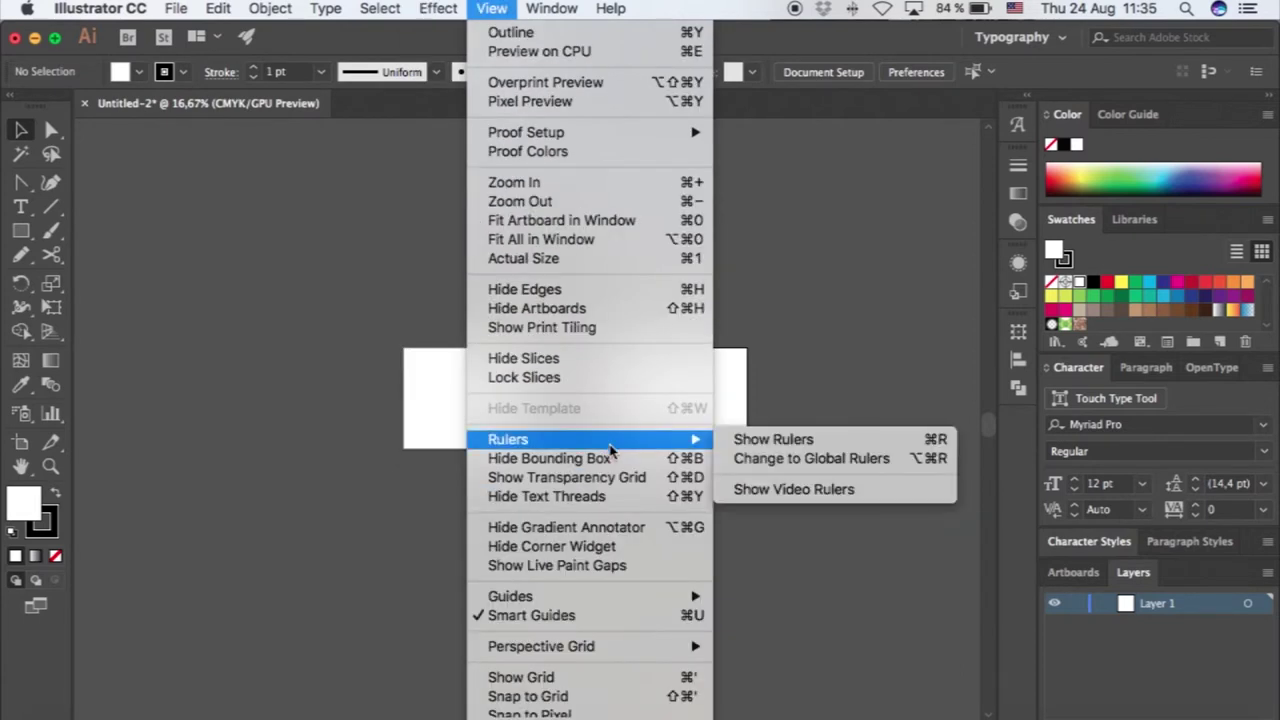
scroll(610, 452, down, 3)
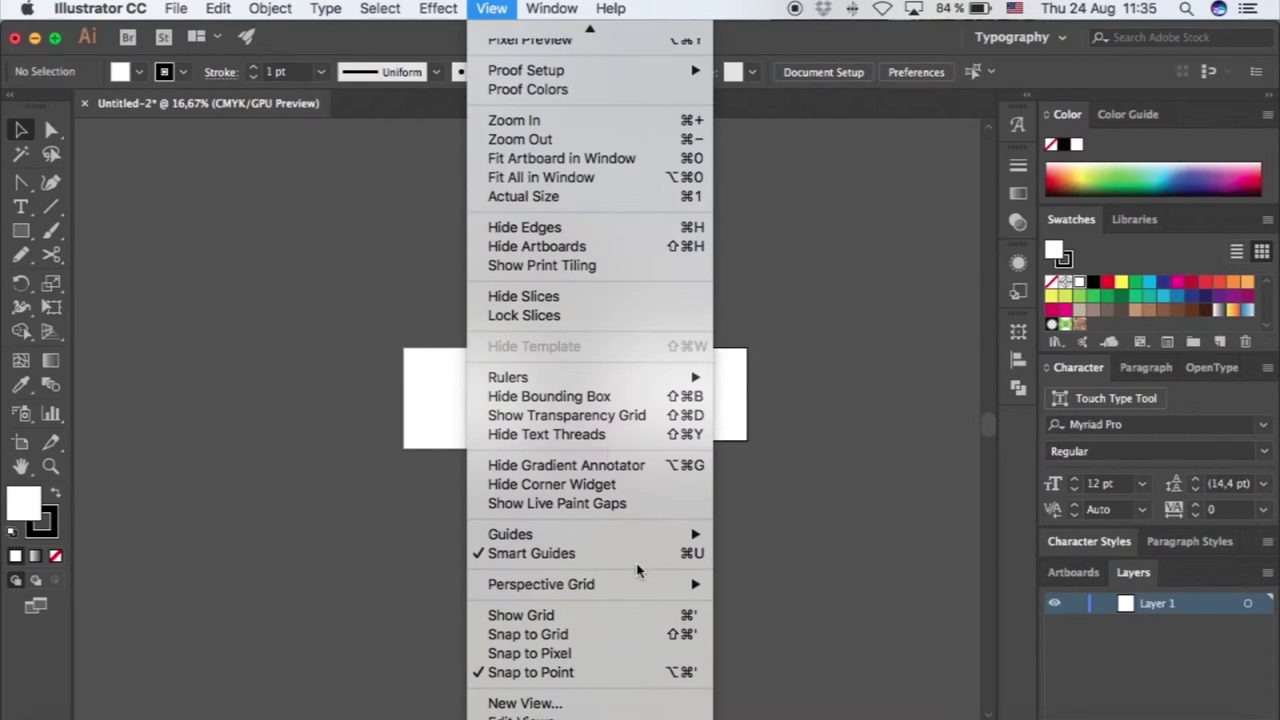
click(626, 615)
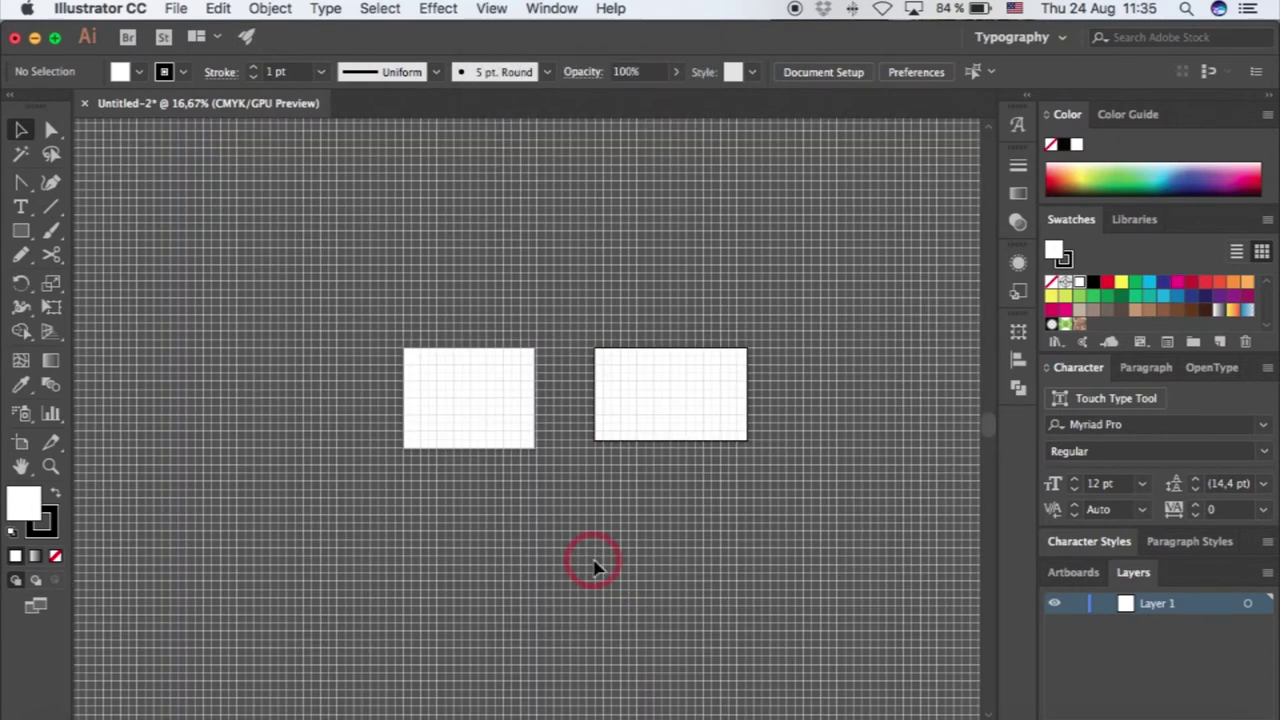
Turn on Snap to Grid from the View menu.
scroll(430, 366, up, 3)
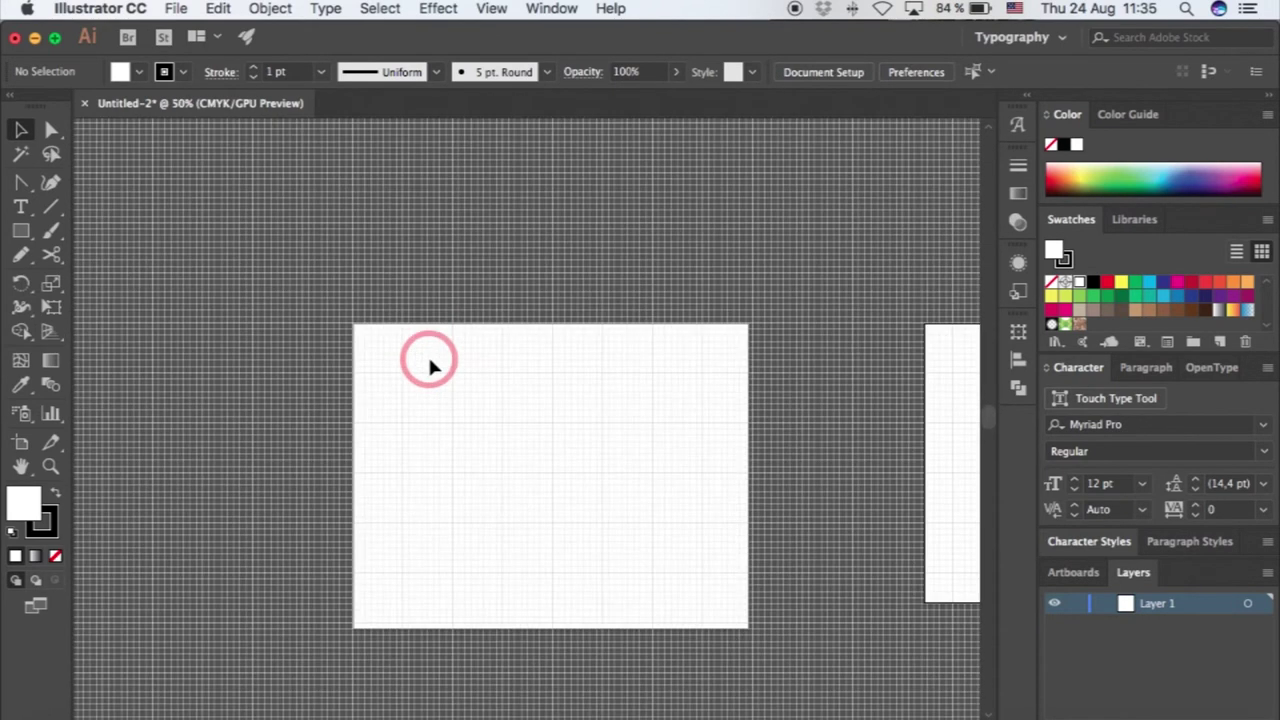
scroll(491, 477, up, 1)
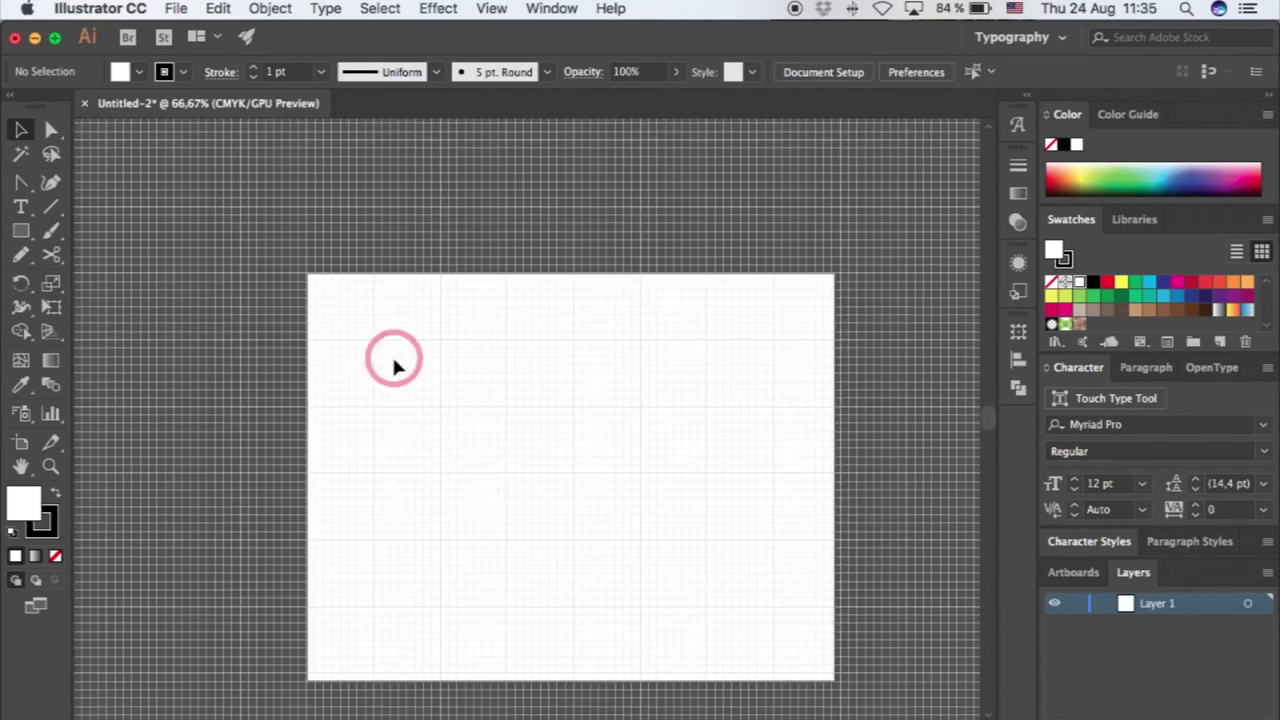
click(491, 9)
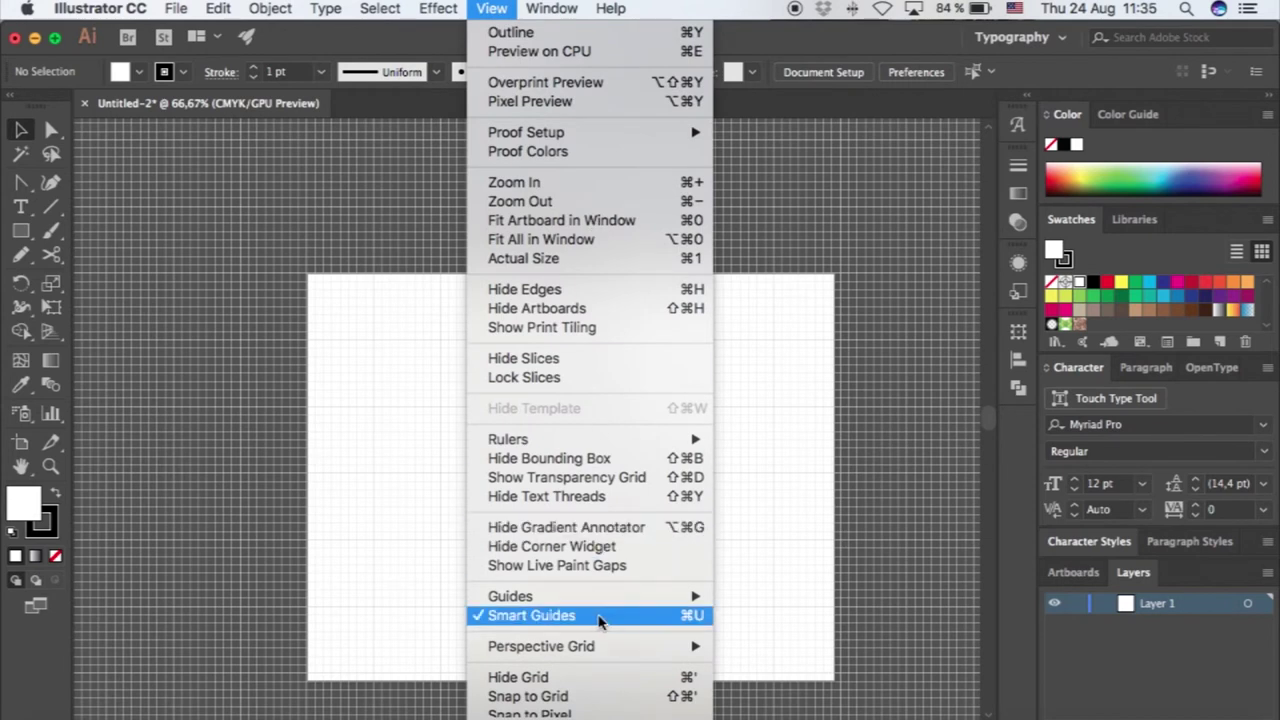
scroll(598, 620, down, 2)
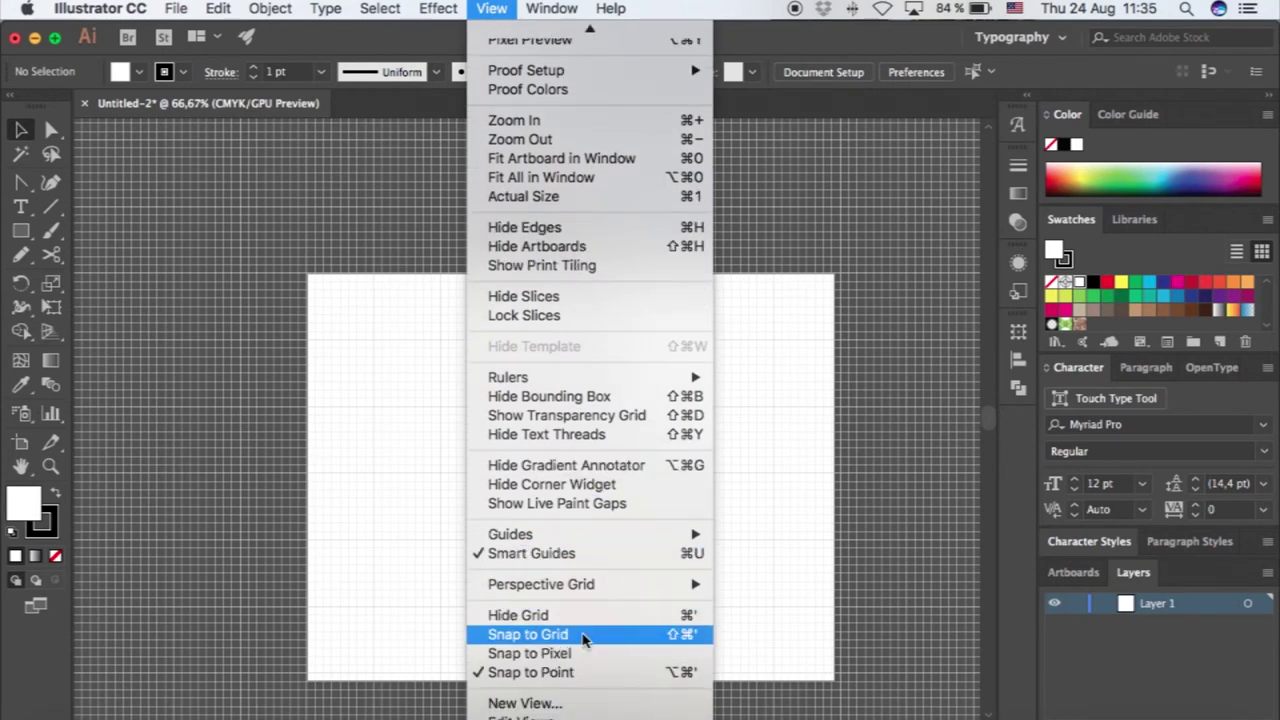
click(585, 636)
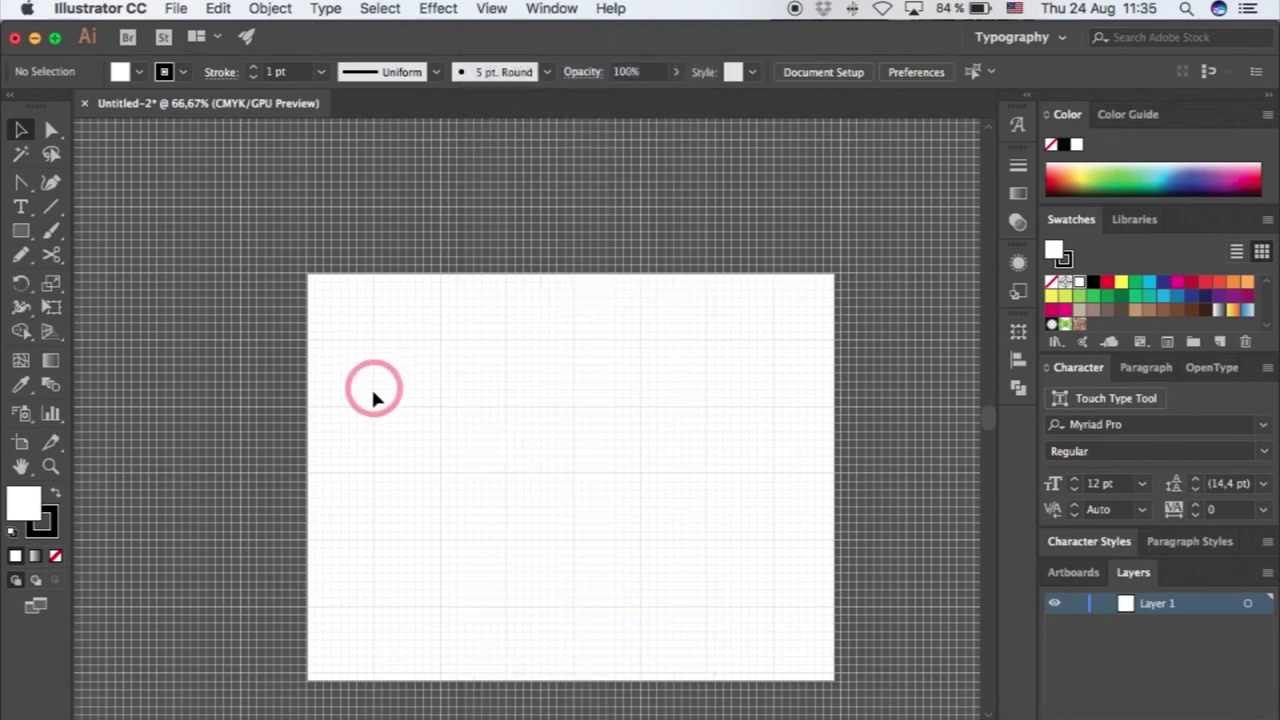
Hide the grid and switch Snap to Grid back off.
click(498, 12)
mouse_move(585, 597)
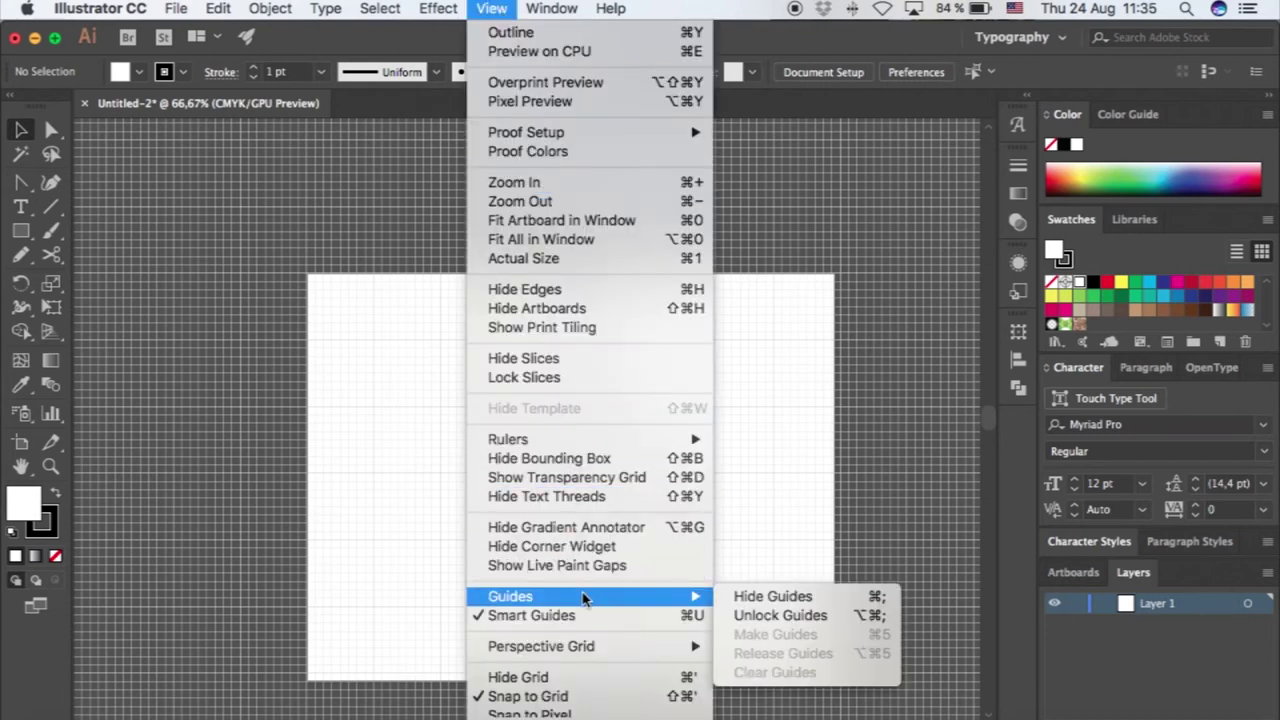
click(609, 533)
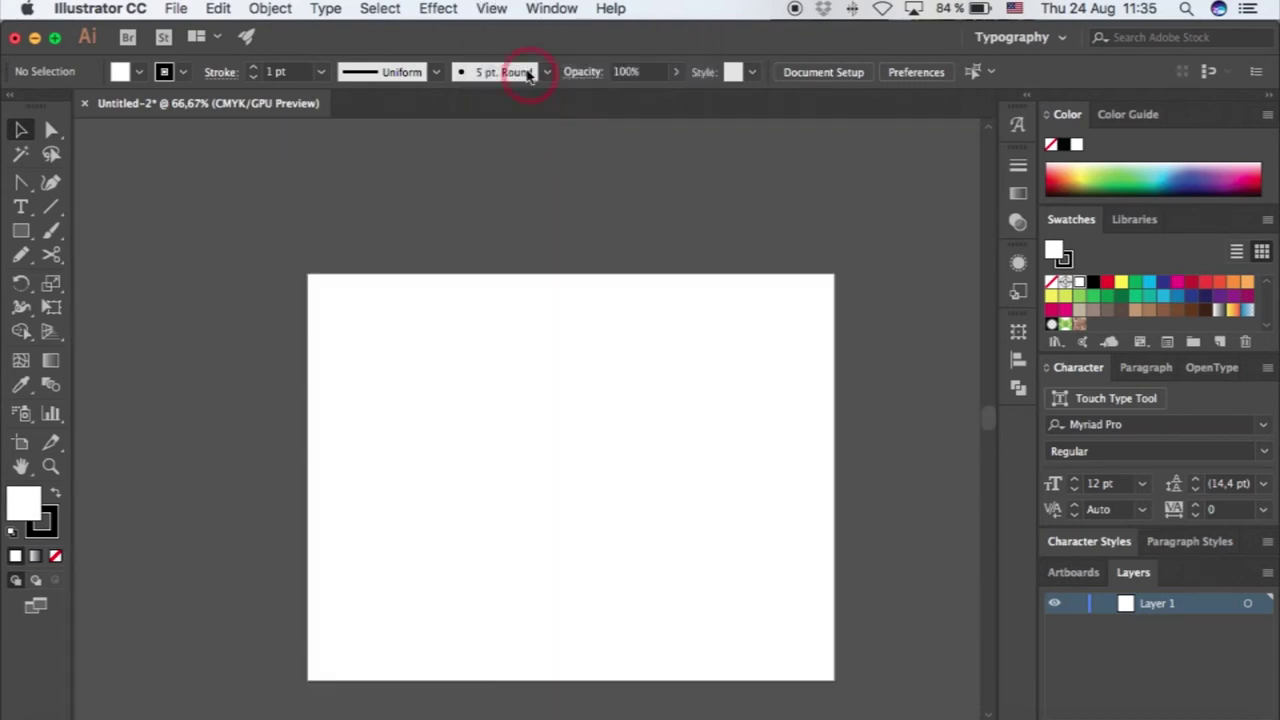
click(497, 12)
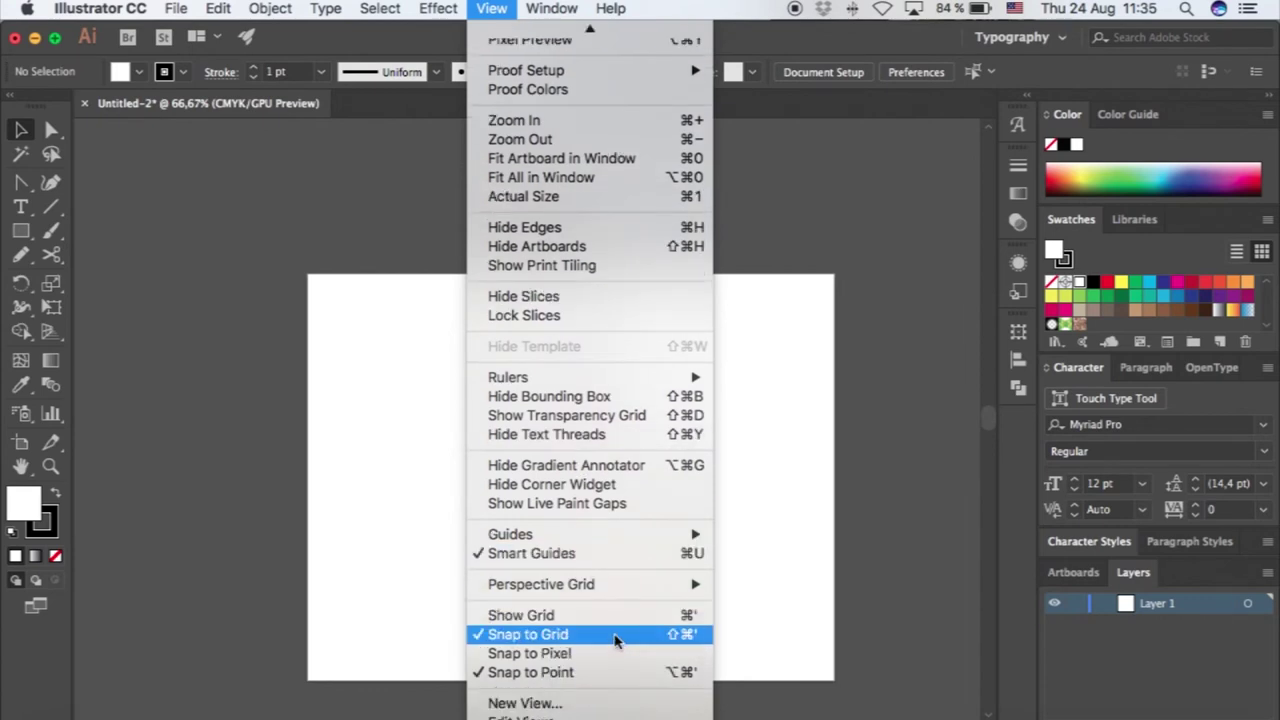
click(614, 640)
click(491, 9)
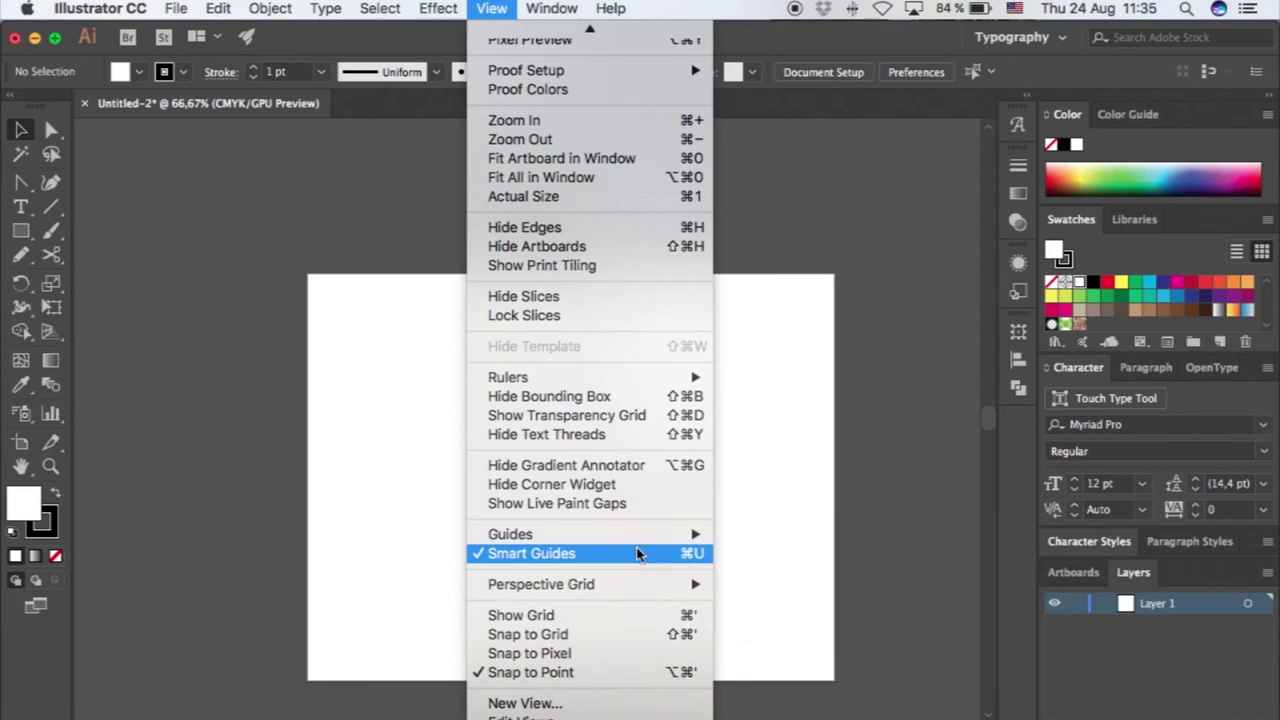
click(776, 456)
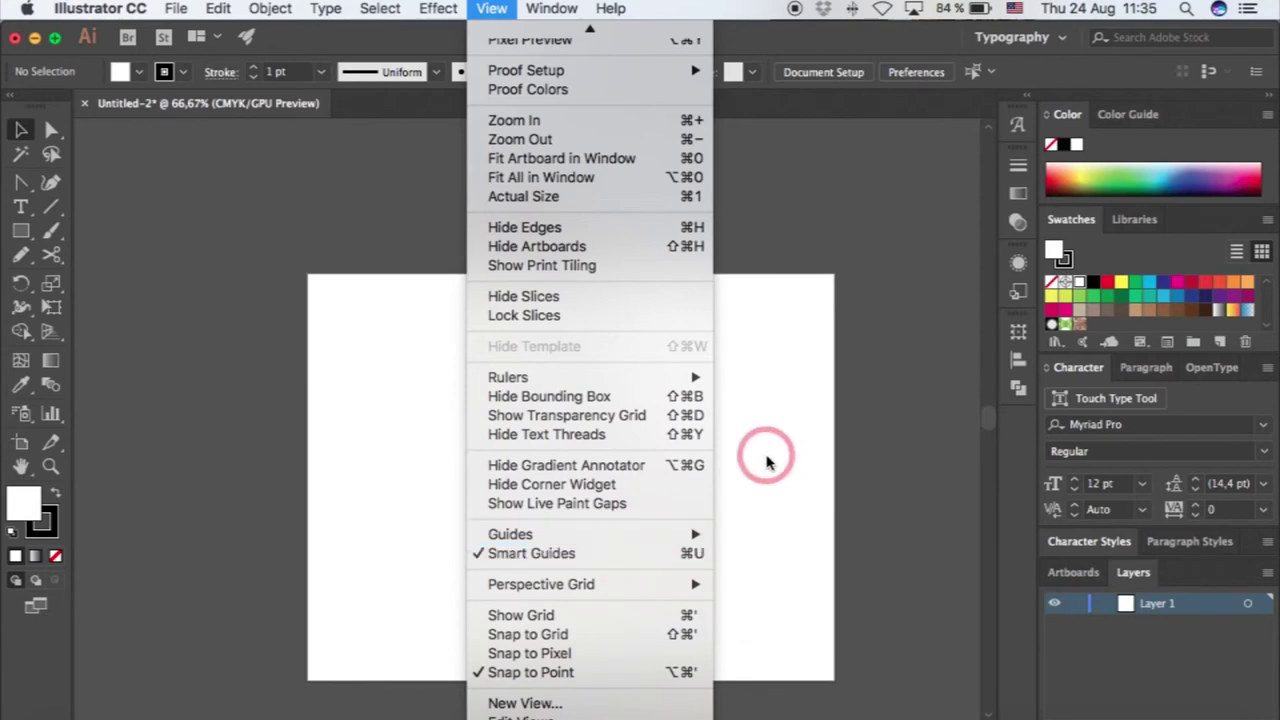
Show rulers along the canvas edges.
mouse_move(656, 387)
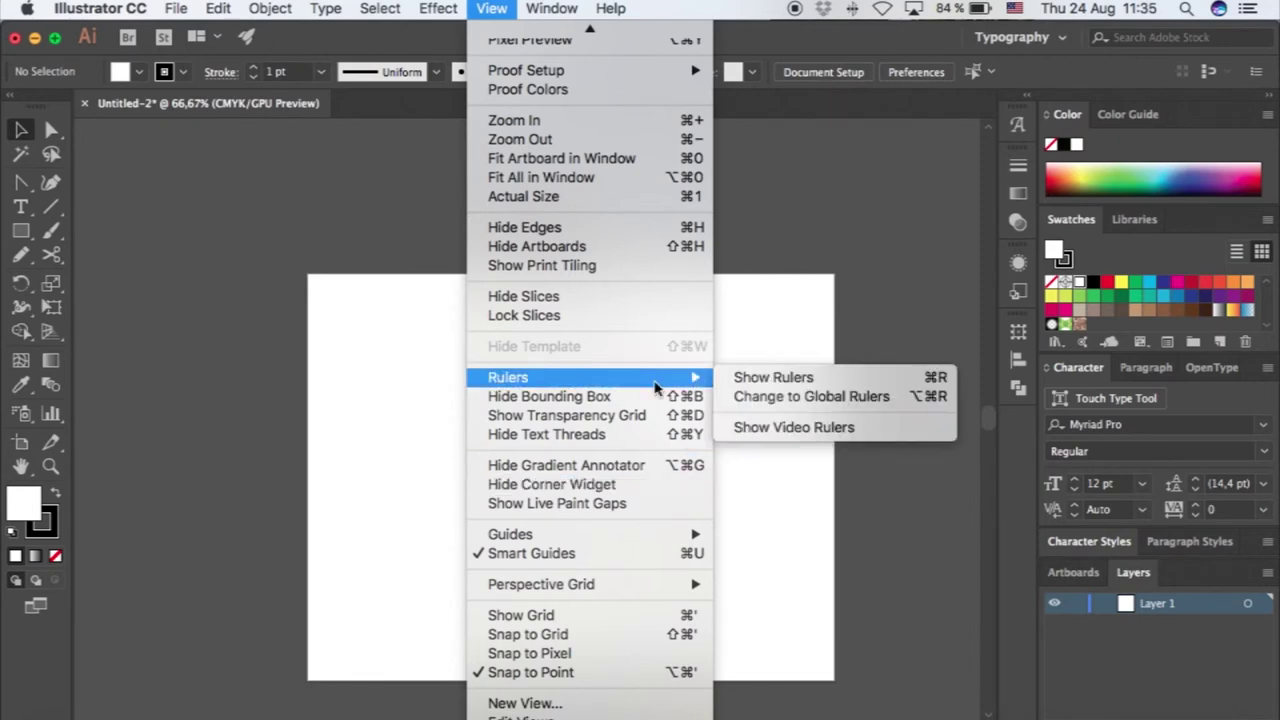
drag(738, 374, 752, 390)
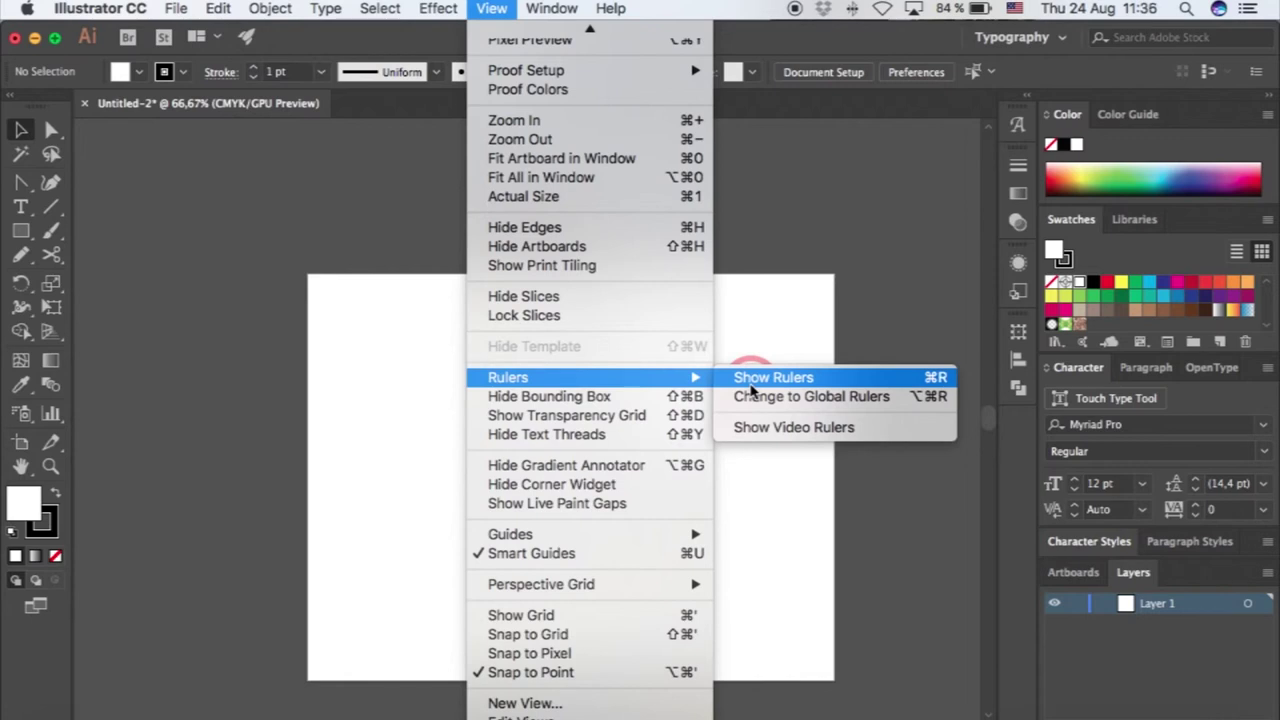
drag(752, 390, 756, 391)
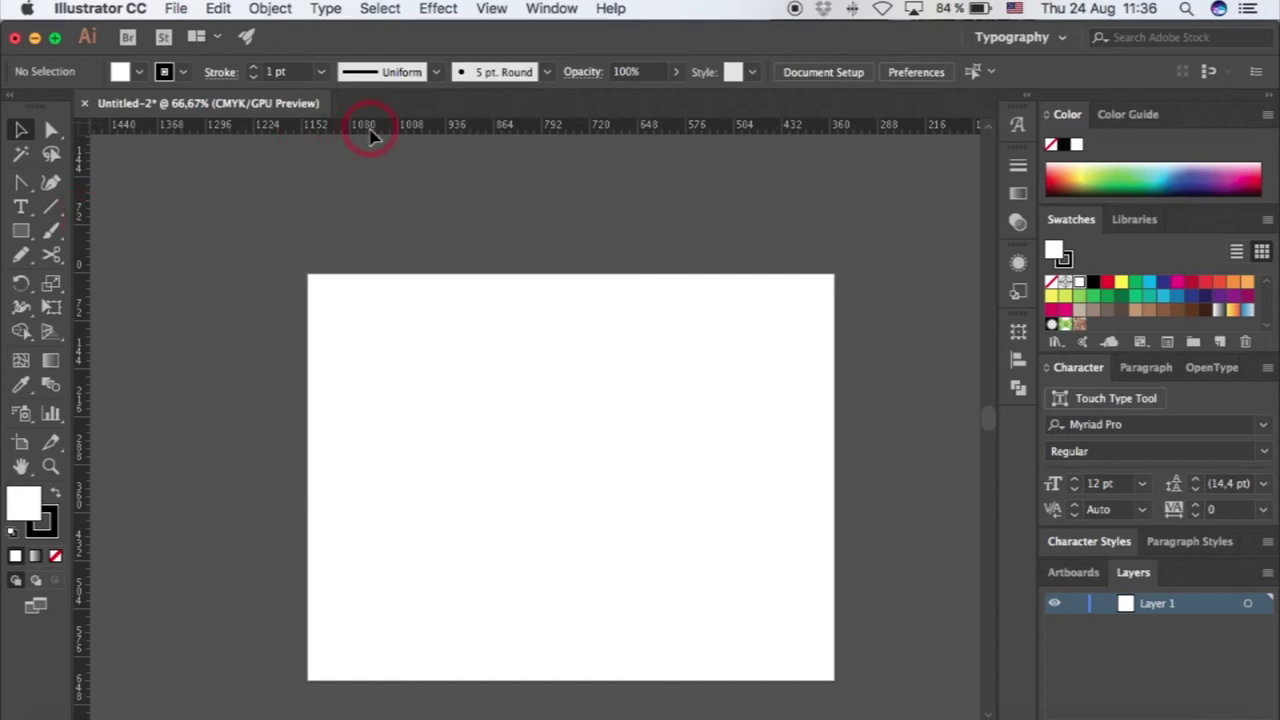
Drag two horizontal guides and one vertical guide onto the artboard.
drag(435, 133, 428, 367)
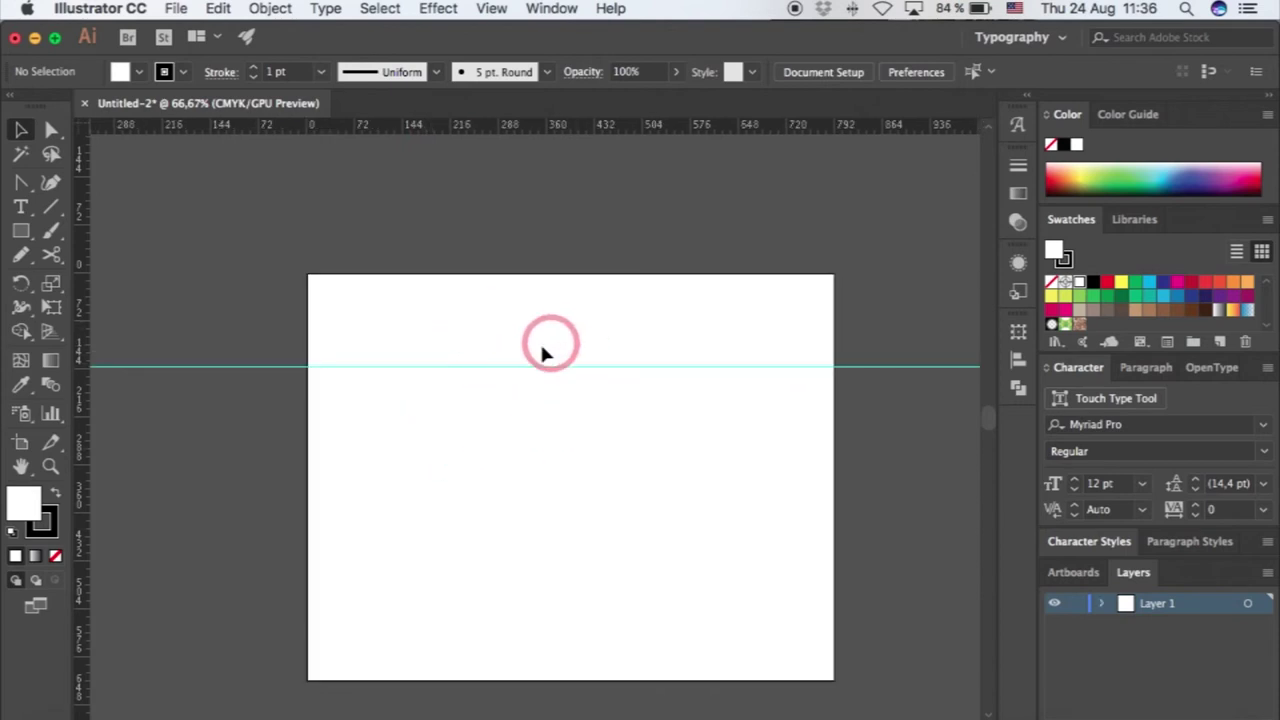
drag(83, 287, 392, 295)
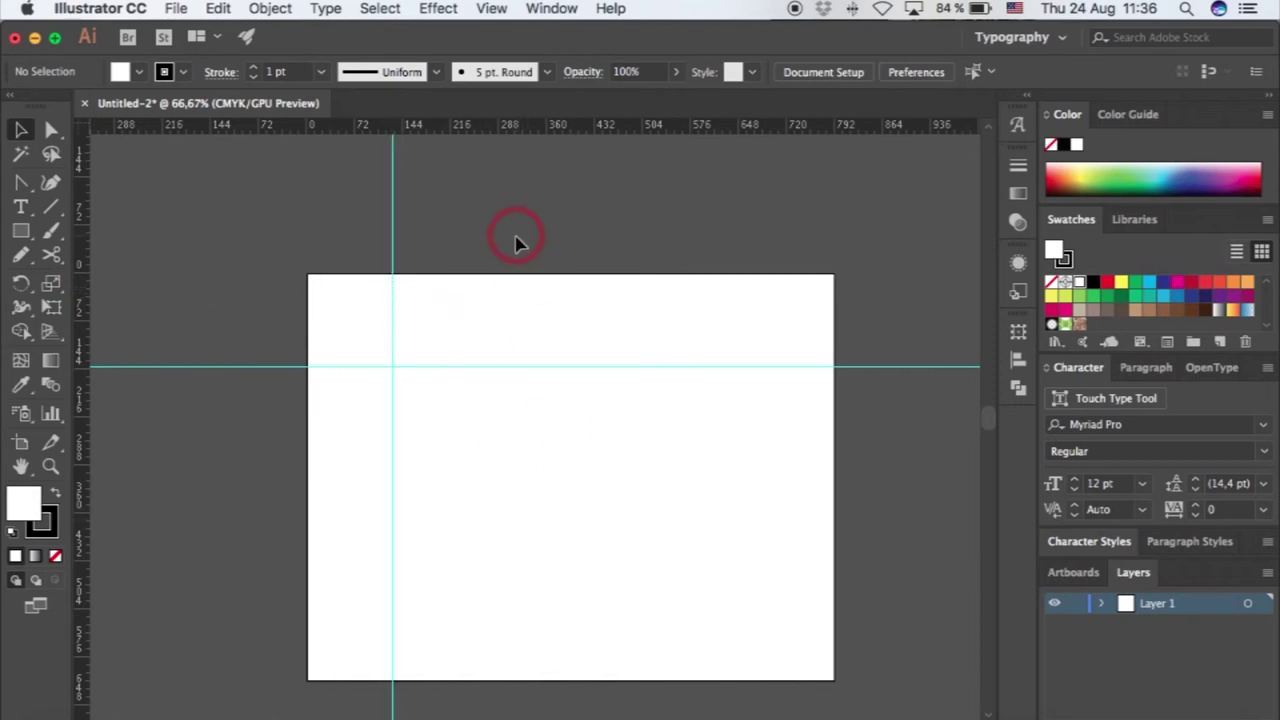
drag(543, 126, 548, 626)
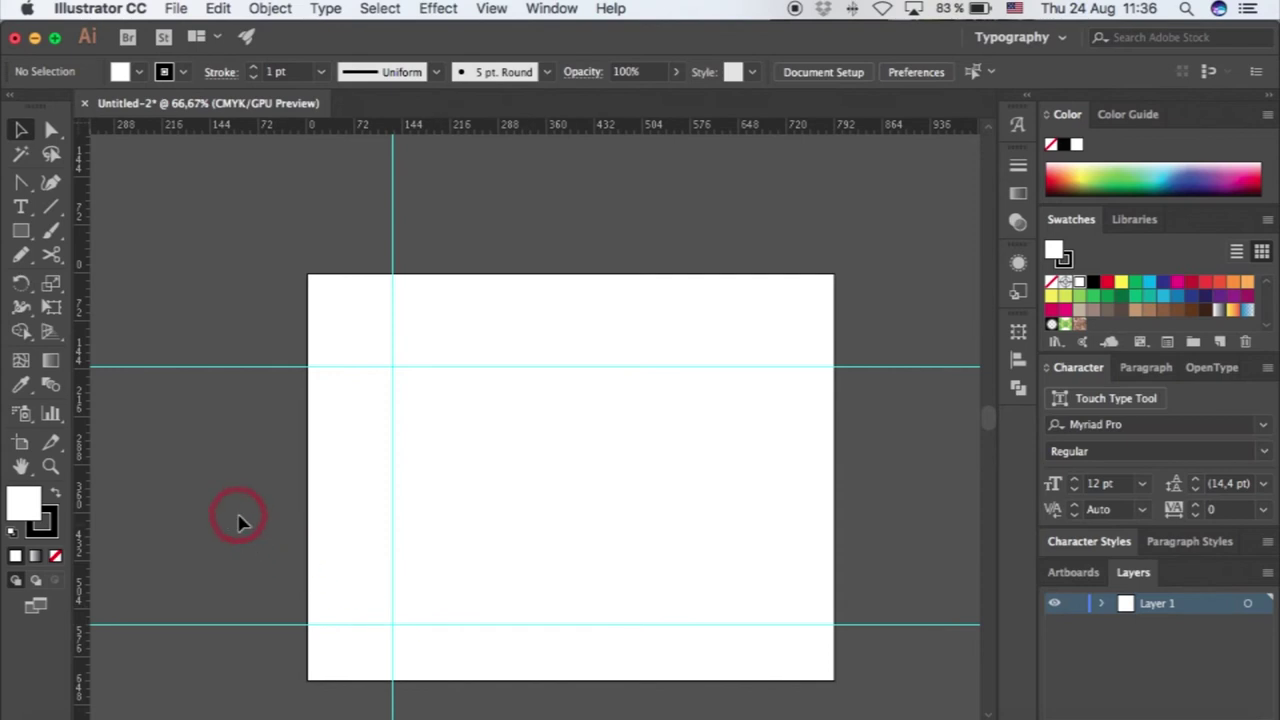
Zoom out, select Artboard 2 with the Artboard tool and delete it.
scroll(196, 488, down, 1)
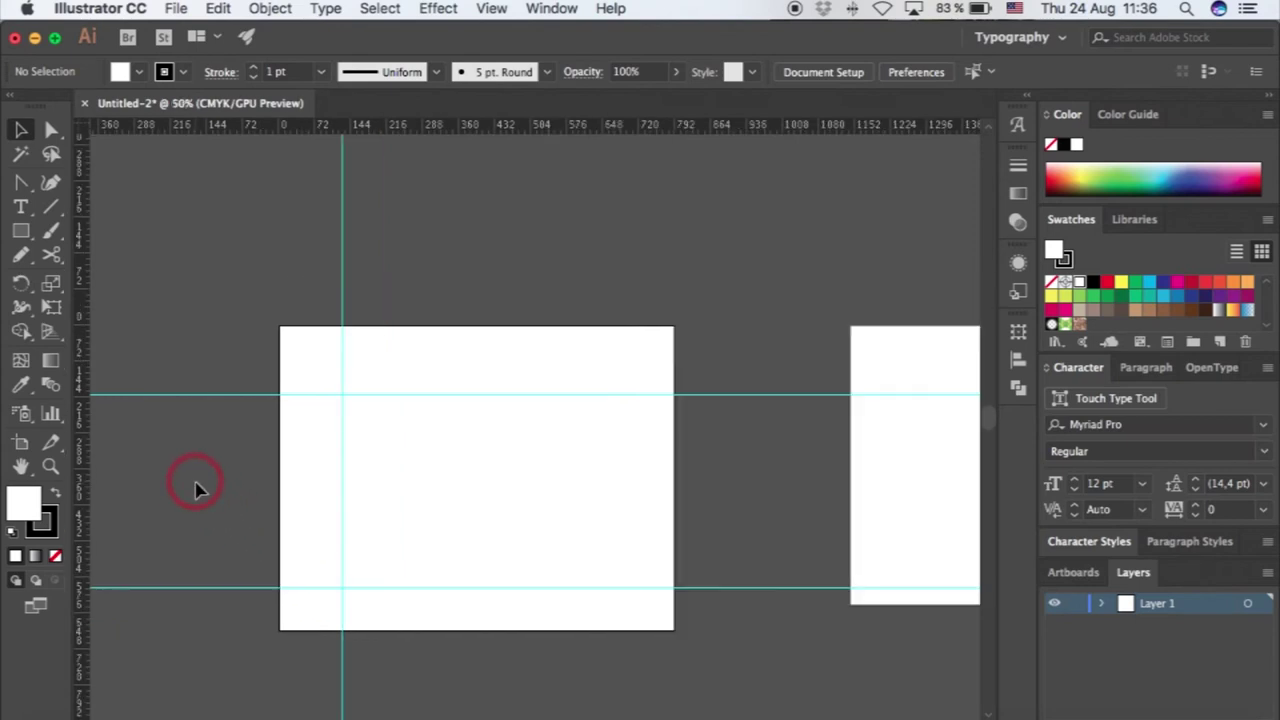
scroll(196, 488, down, 1)
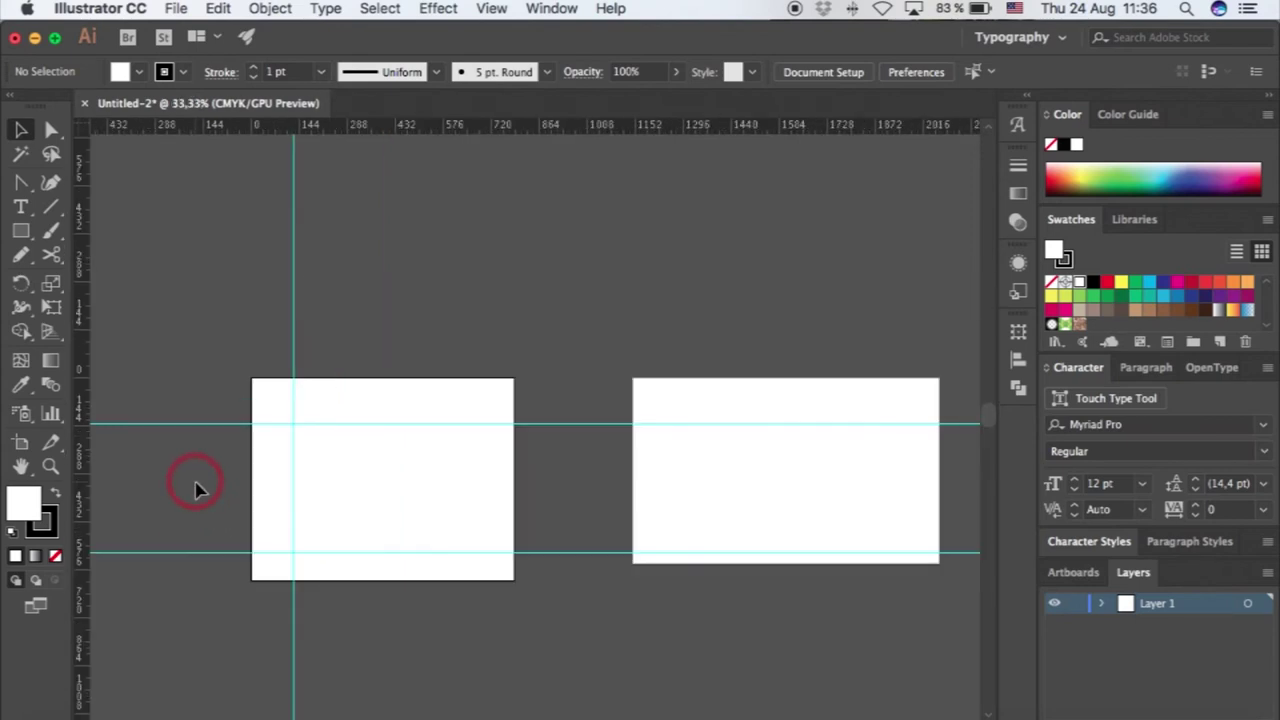
click(20, 442)
click(788, 499)
key(Escape)
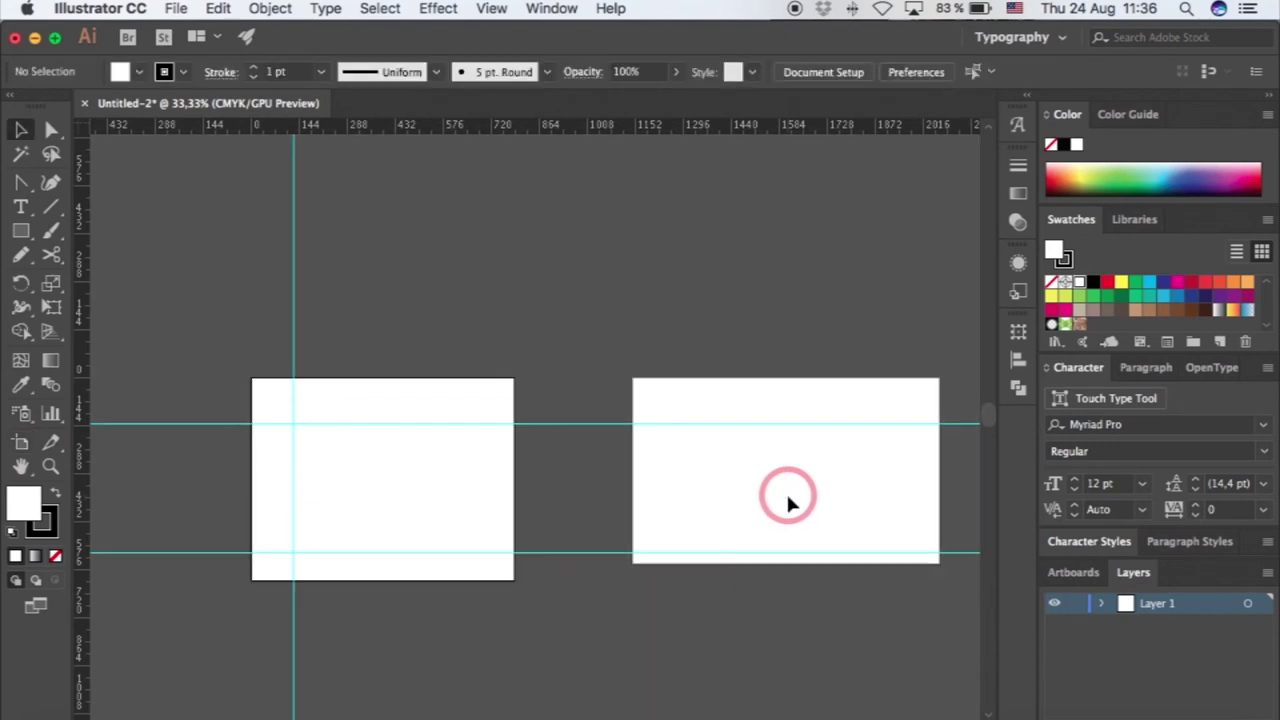
click(33, 500)
click(20, 442)
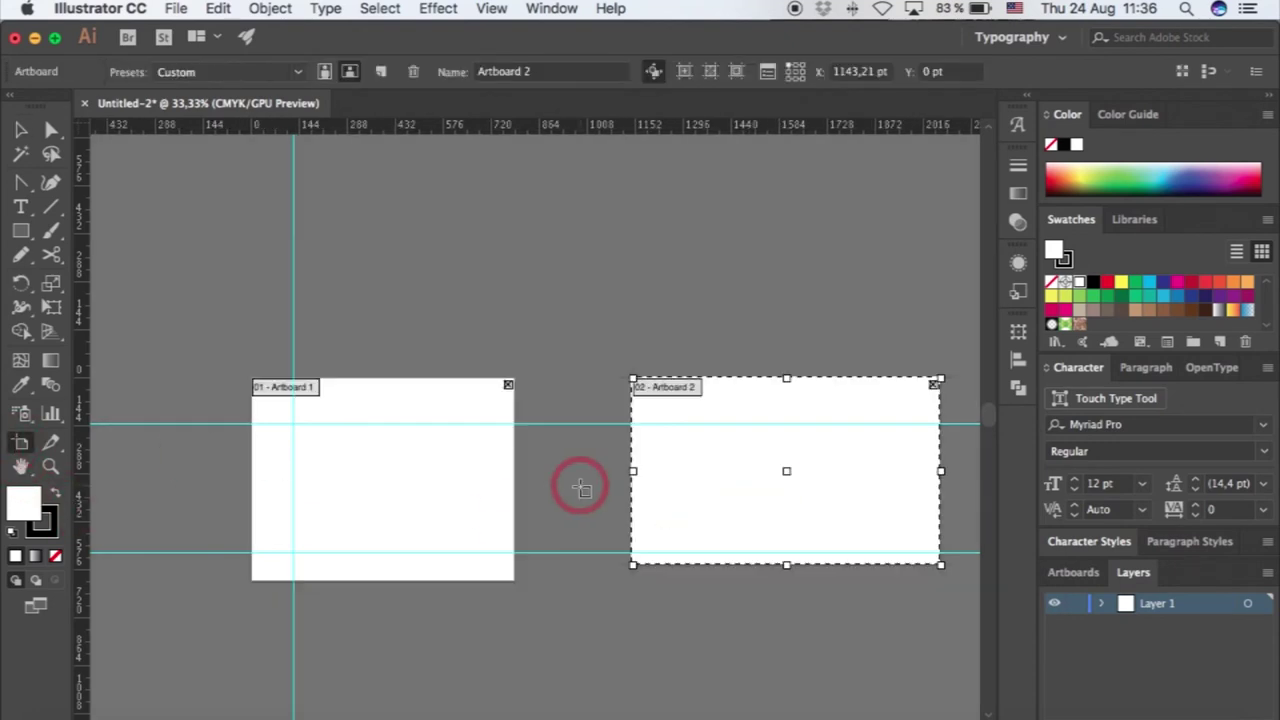
click(717, 507)
key(Delete)
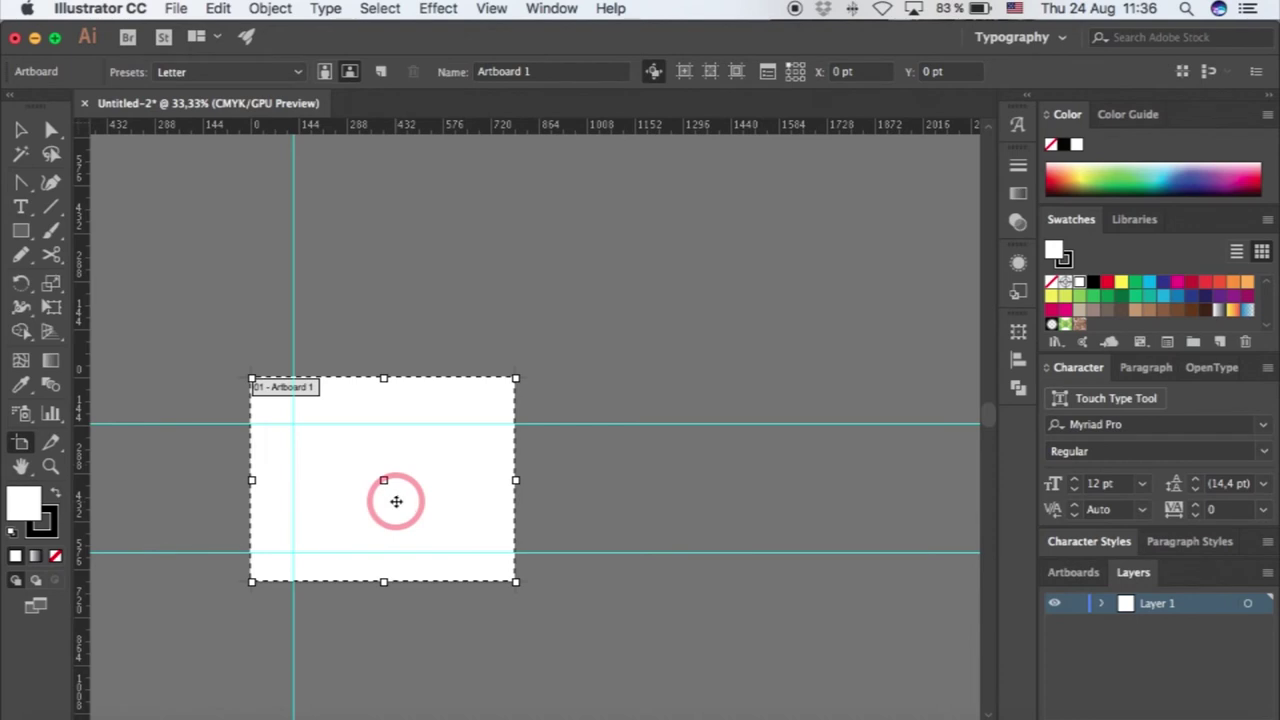
Test duplicating Artboard 1 to the right and above, then undo both copies.
drag(396, 501, 755, 510)
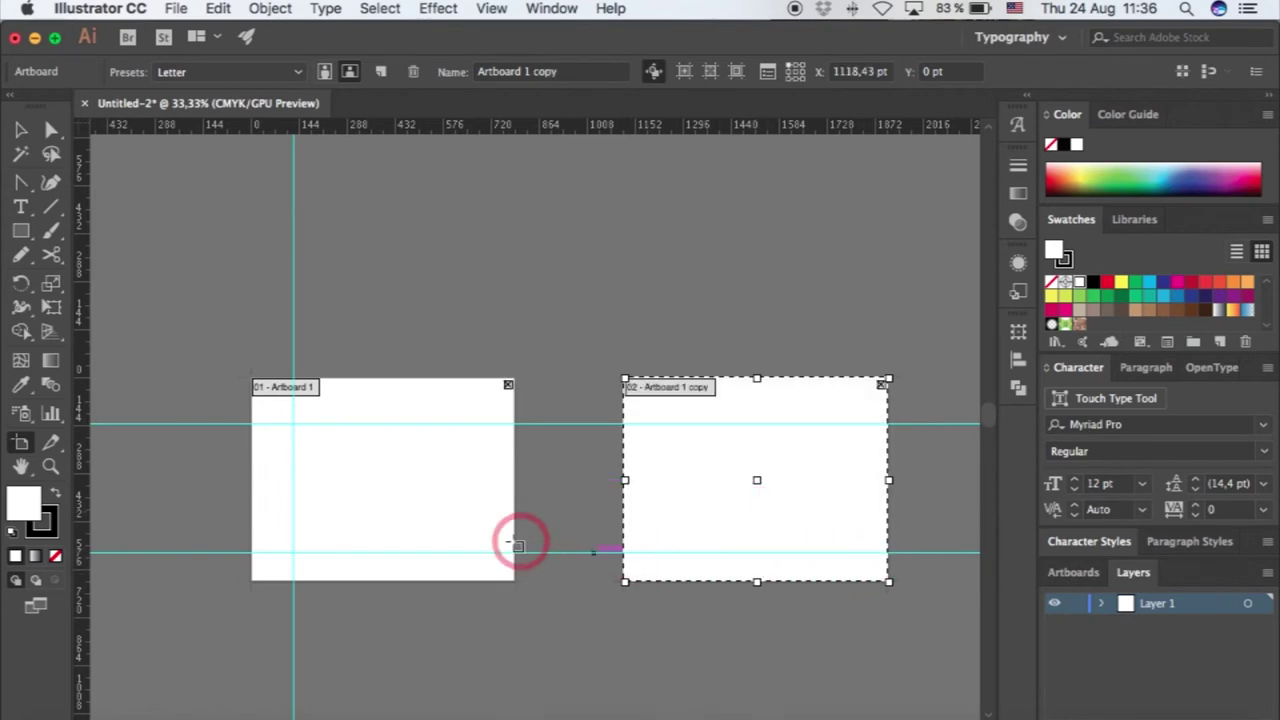
click(354, 465)
drag(416, 514, 422, 268)
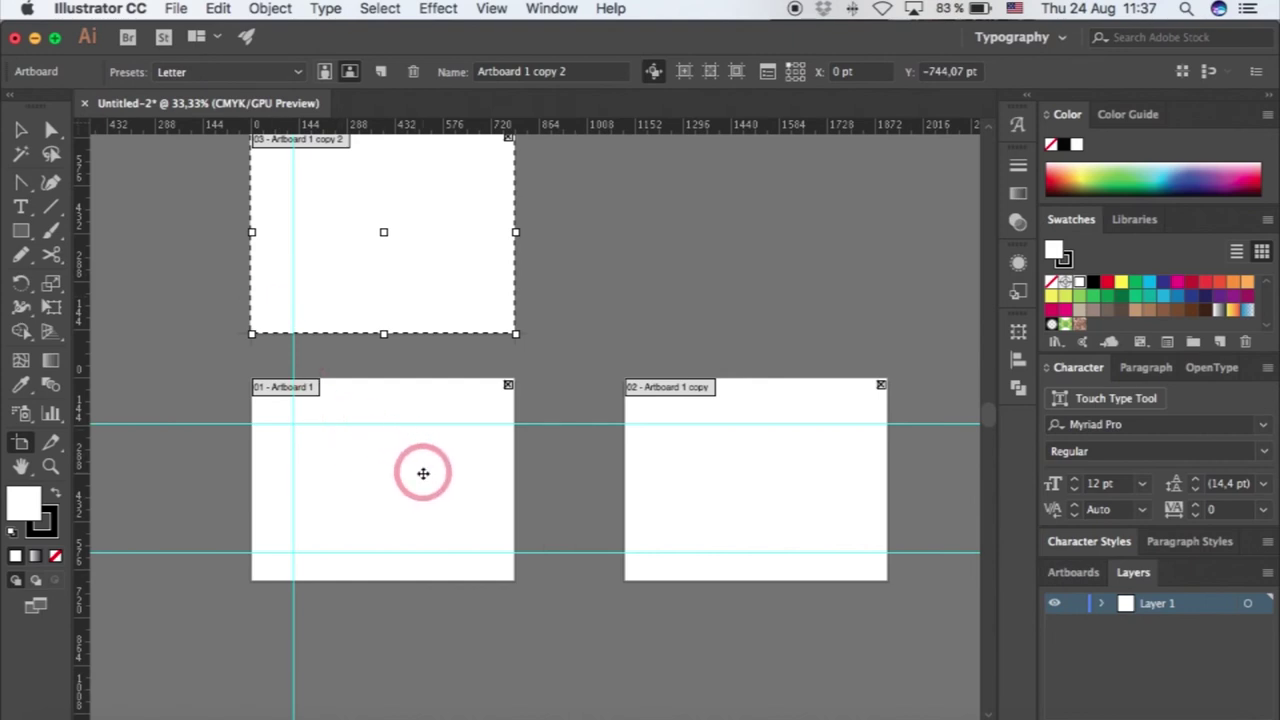
key(super+z)
key(super+z)
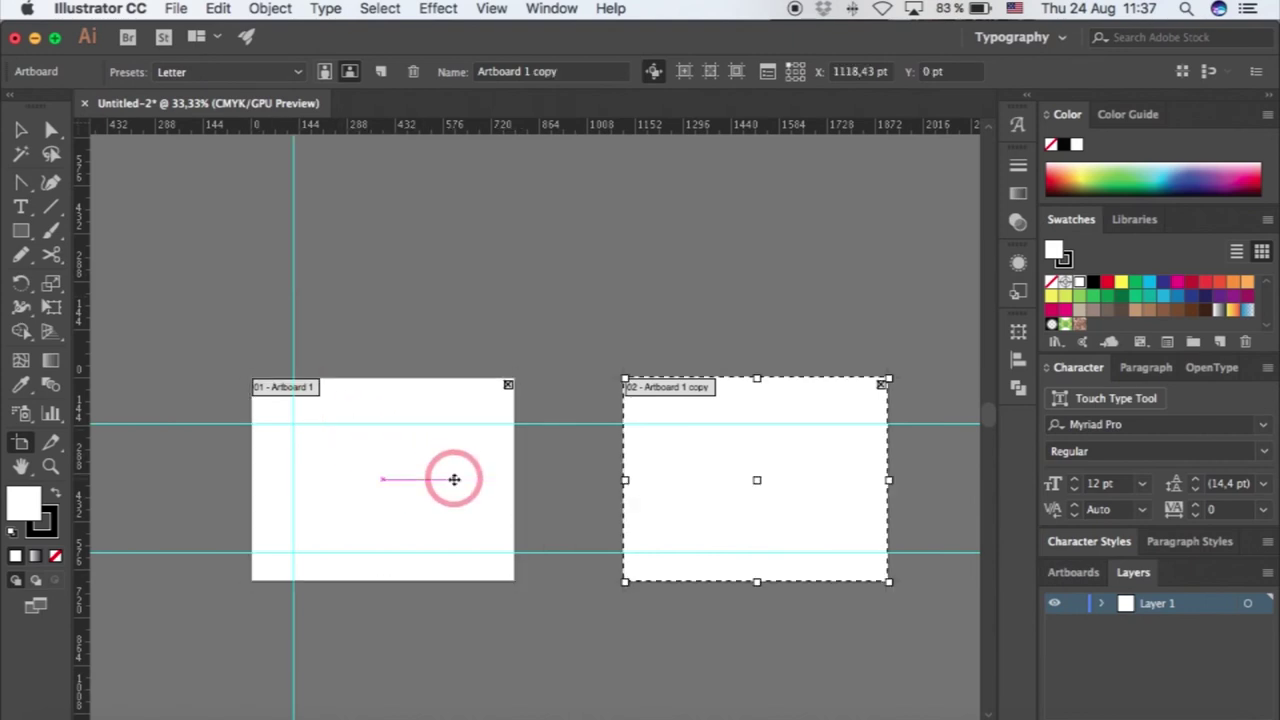
key(super+z)
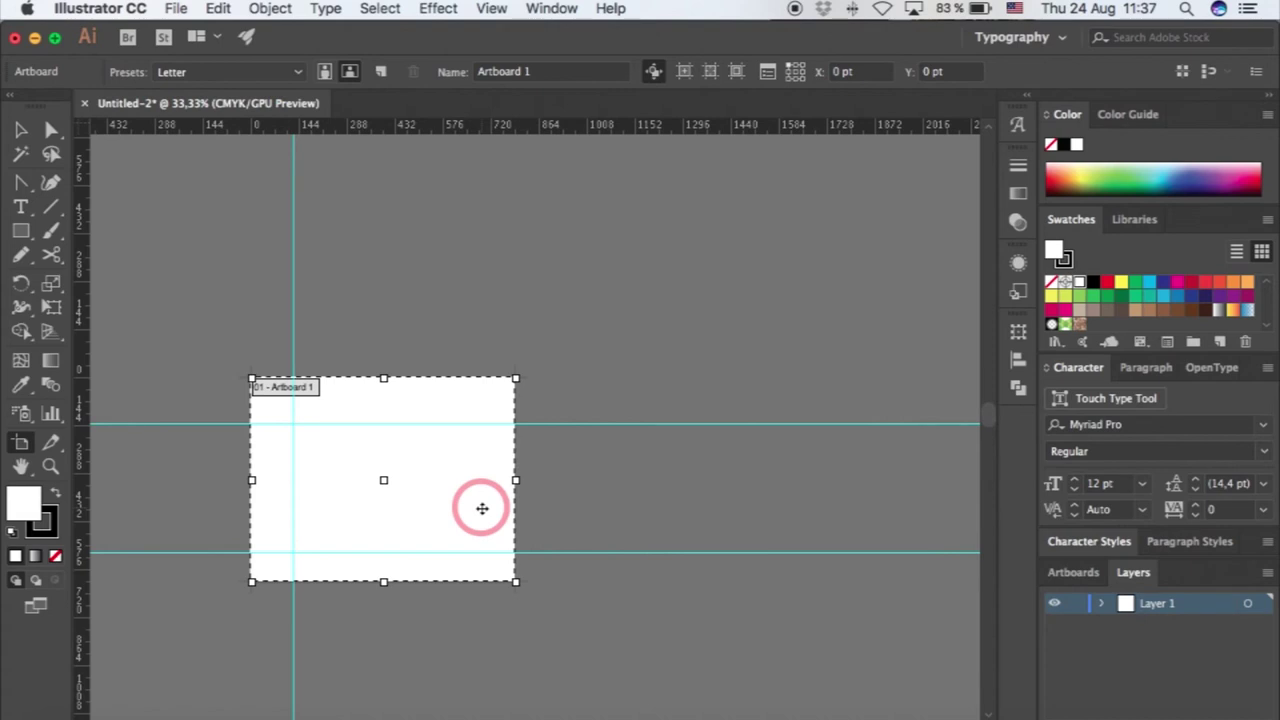
key(Escape)
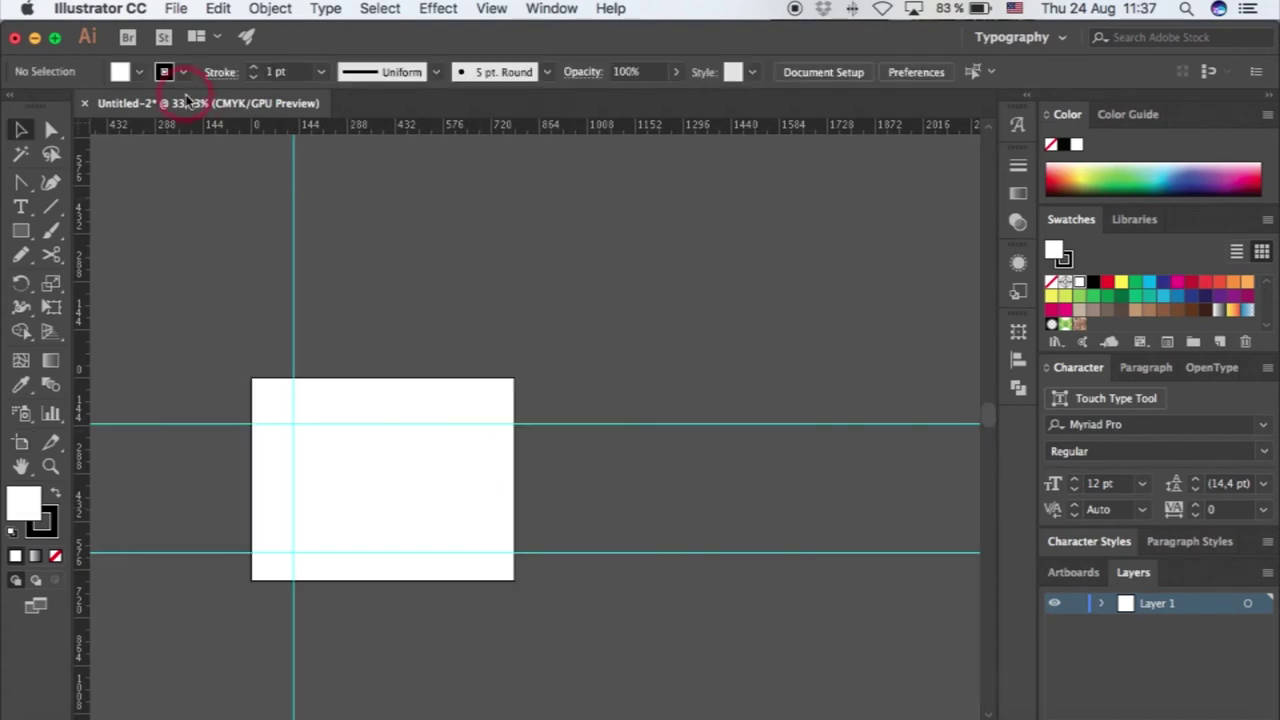
click(553, 10)
mouse_move(607, 133)
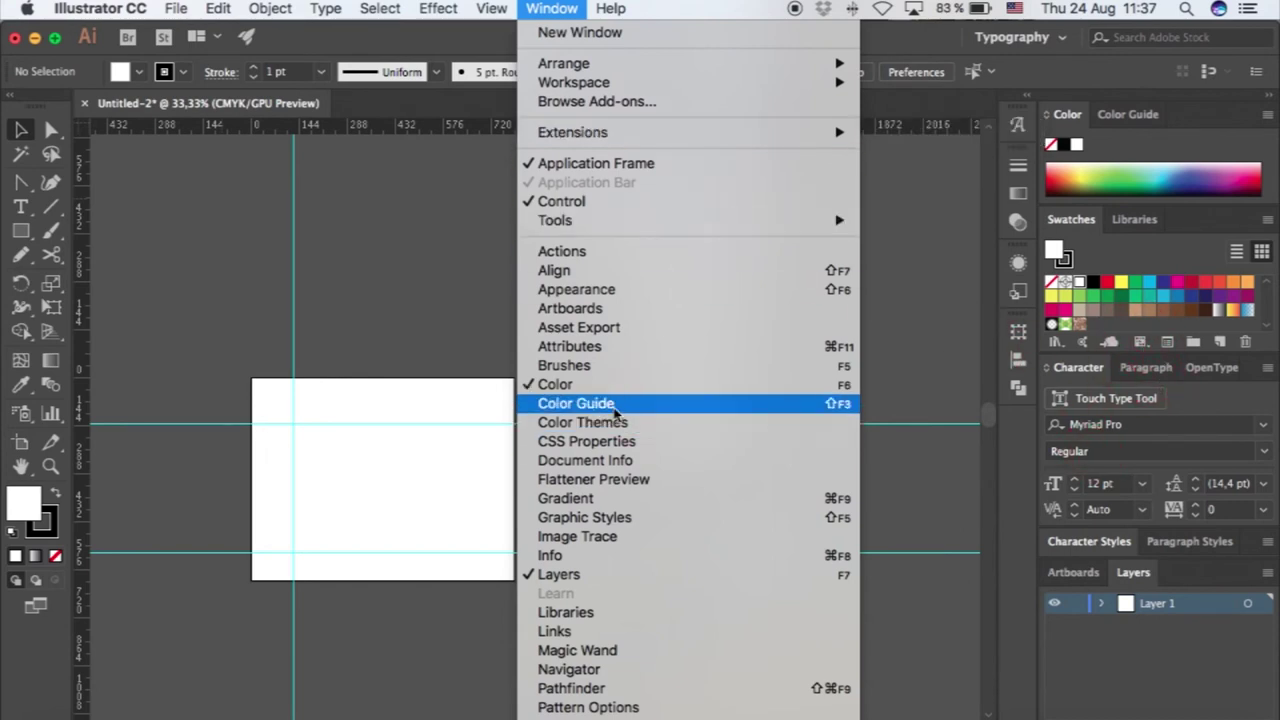
click(1000, 145)
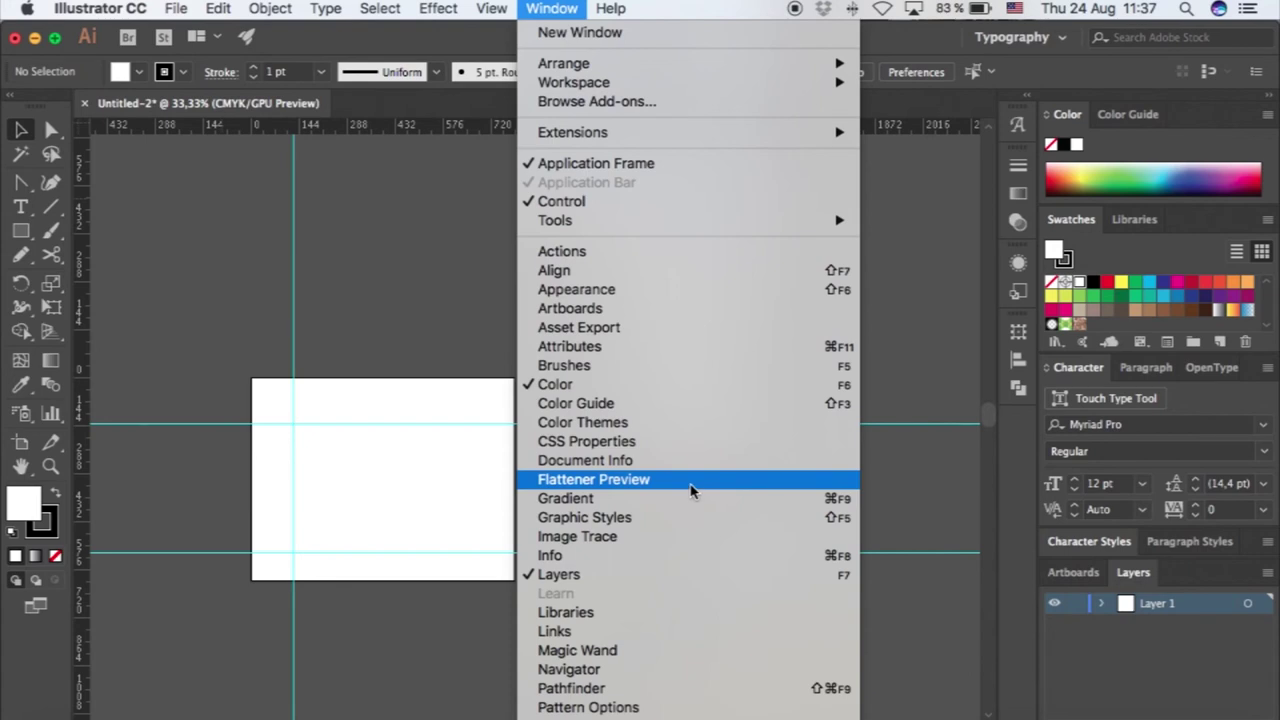
mouse_move(607, 7)
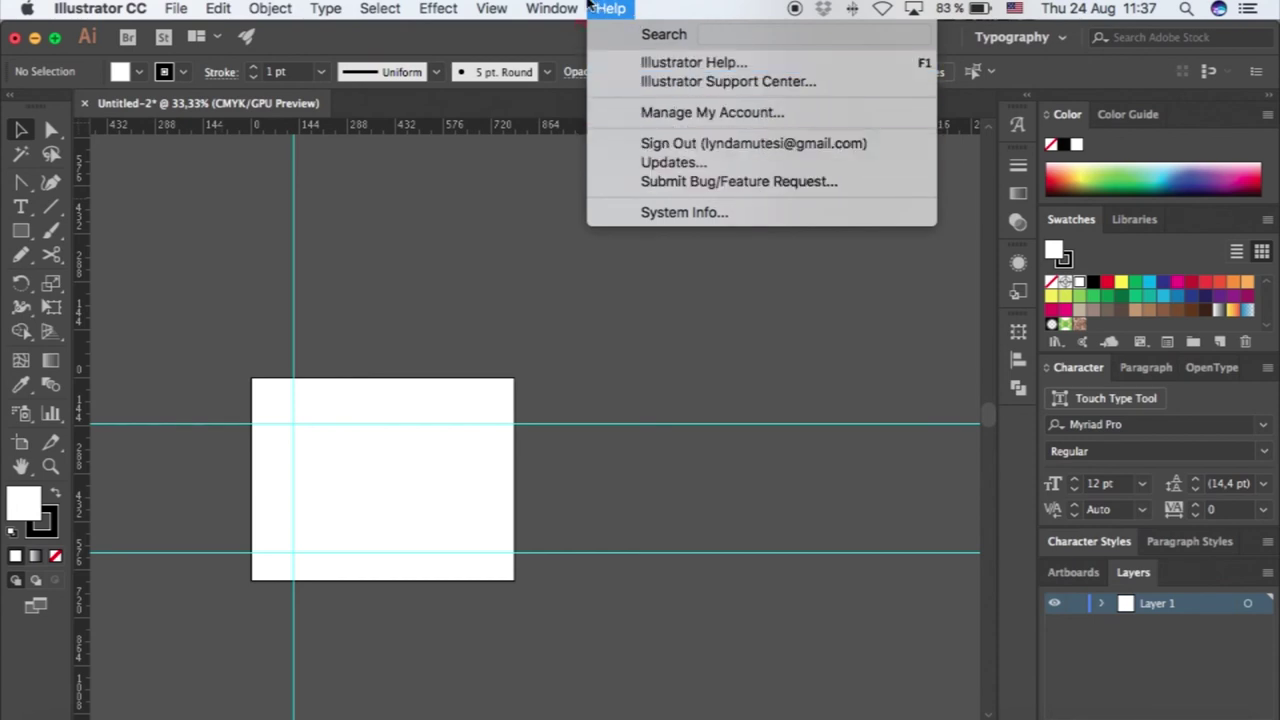
mouse_move(561, 5)
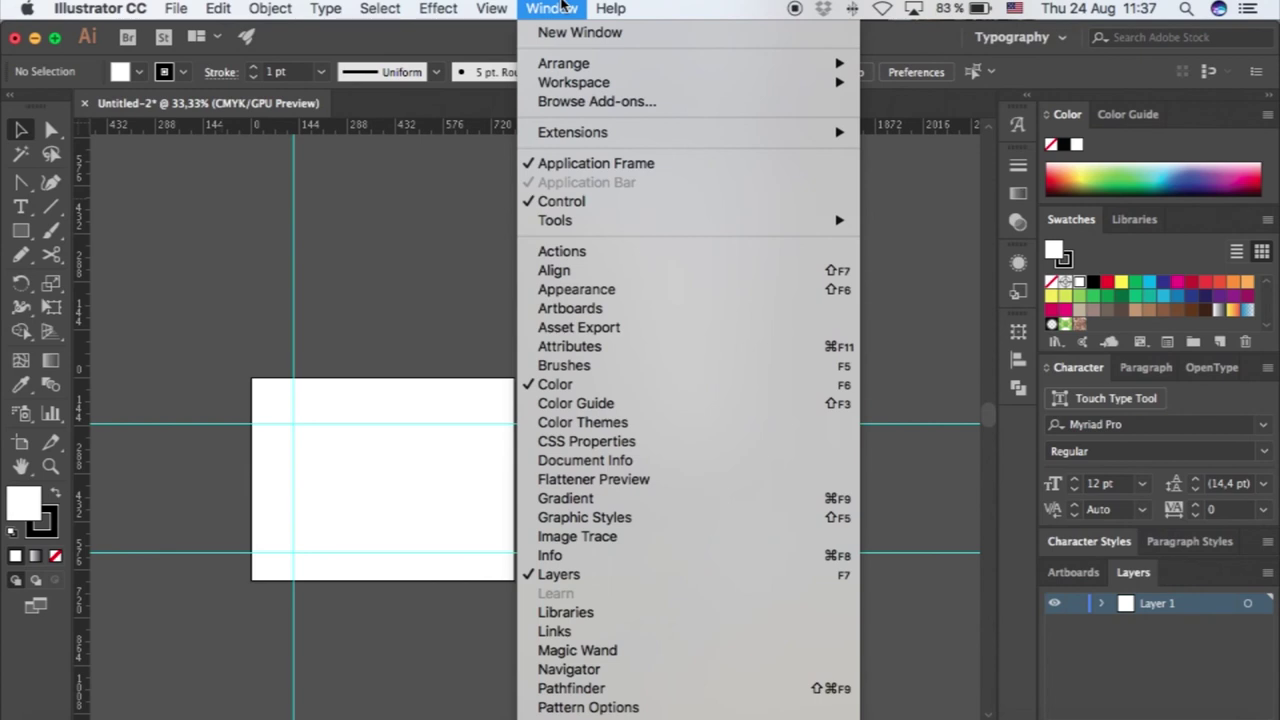
mouse_move(270, 8)
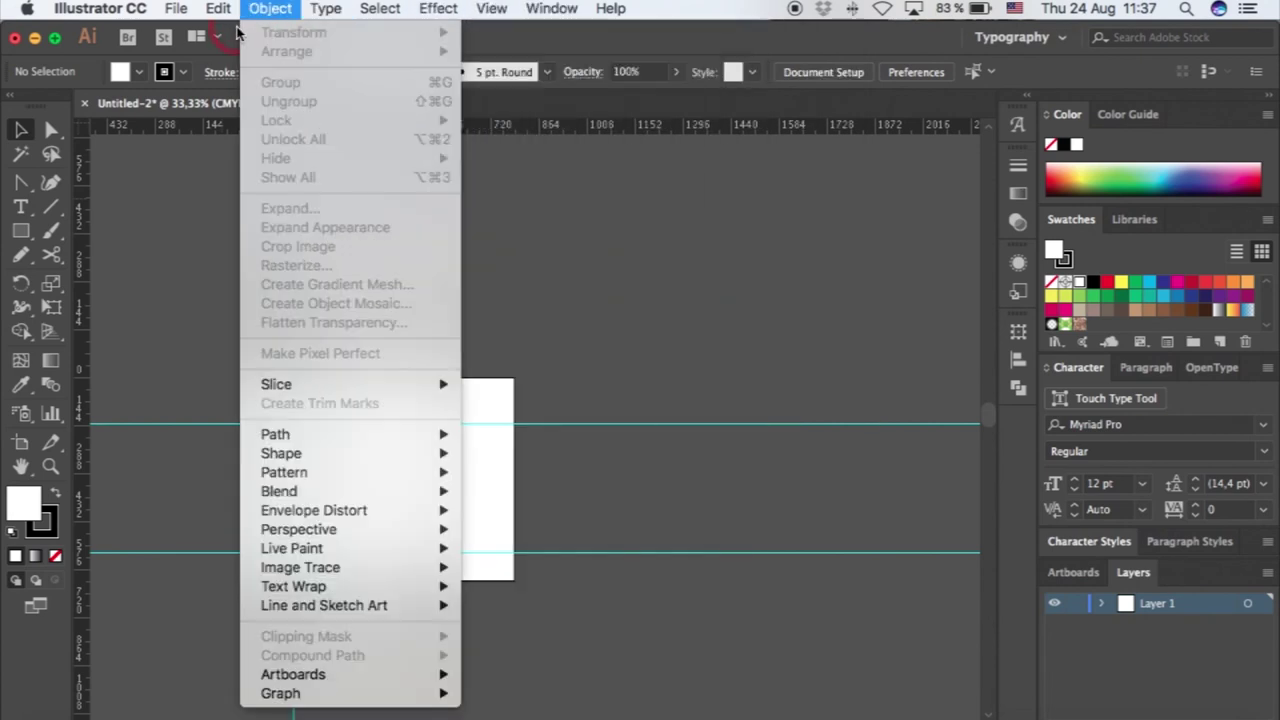
click(586, 55)
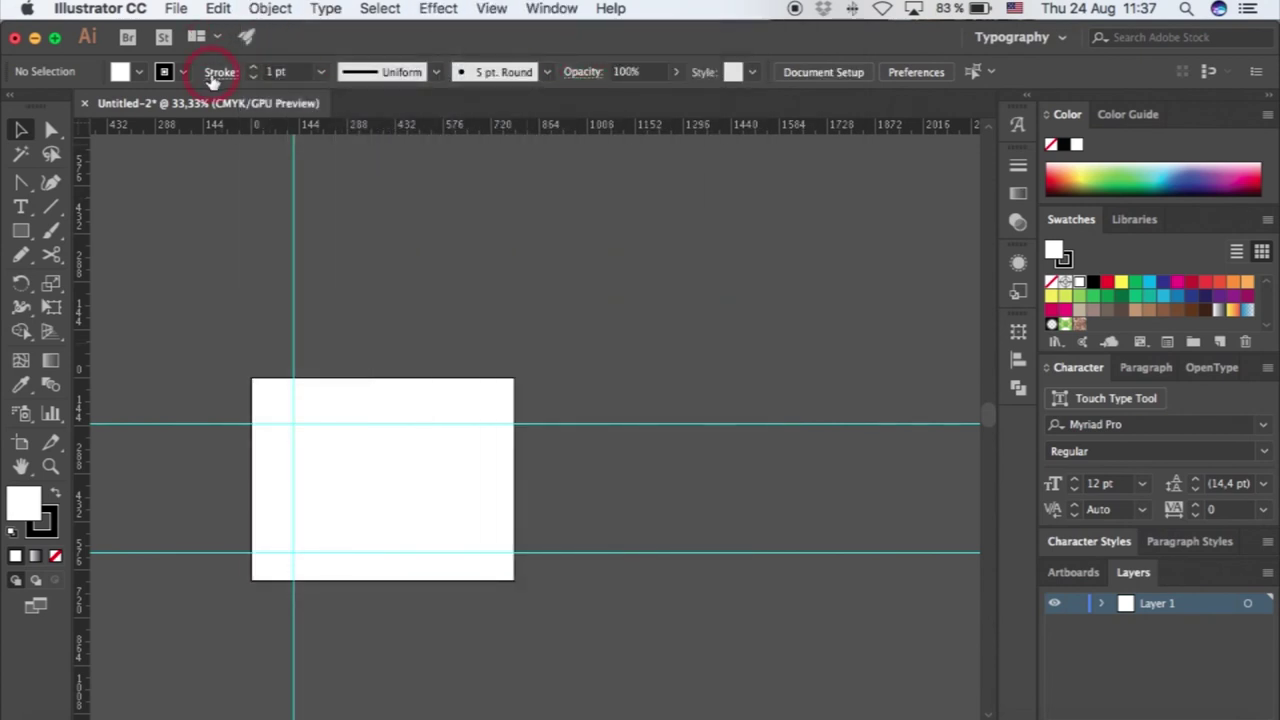